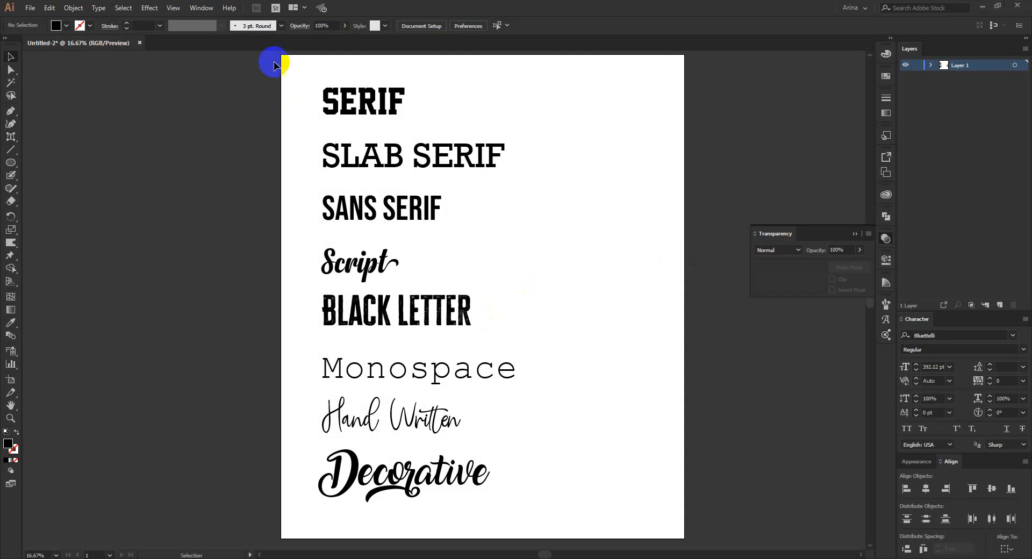
left_click_drag(292, 59, 581, 517)
left_click(642, 482)
left_click(290, 70)
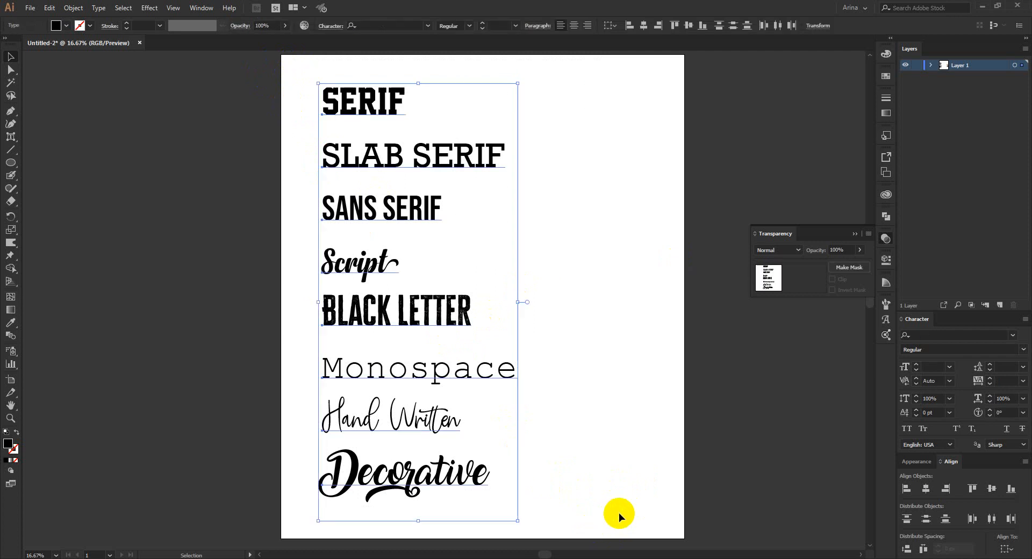
left_click(618, 513)
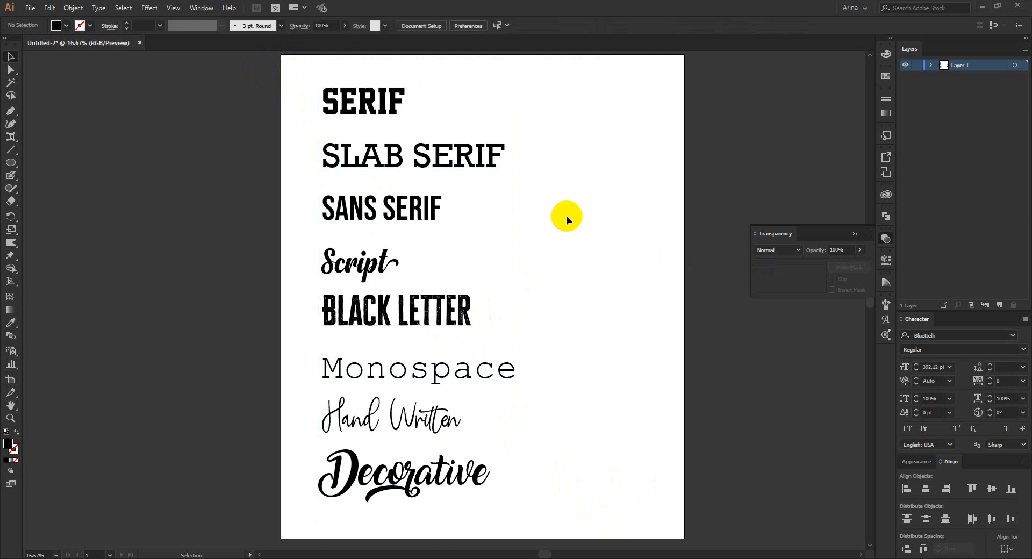
mouse_move(286, 57)
left_mouse_down()
mouse_move(622, 527)
mouse_move(655, 478)
left_mouse_up()
left_click(656, 479)
left_click_drag(618, 74, 312, 520)
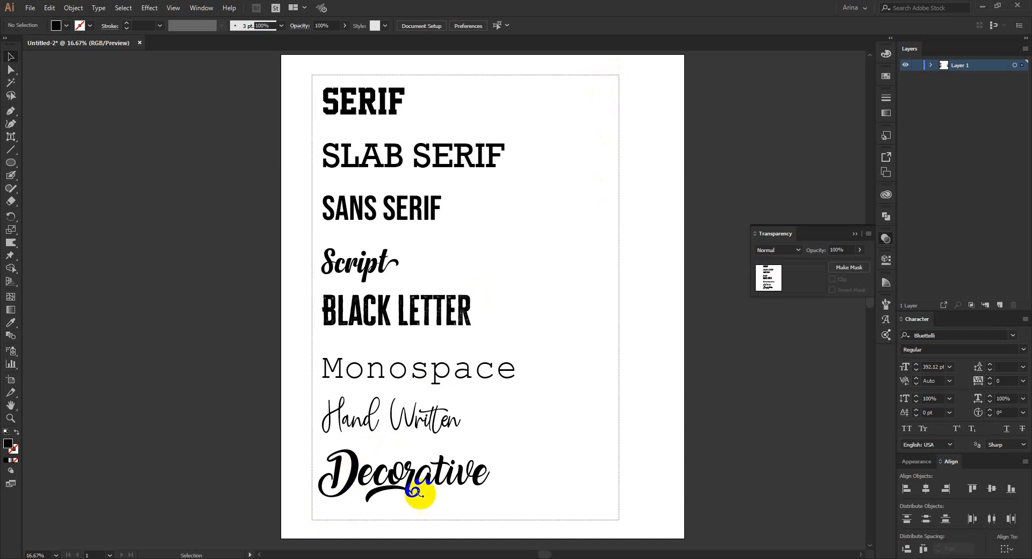
left_click(579, 447)
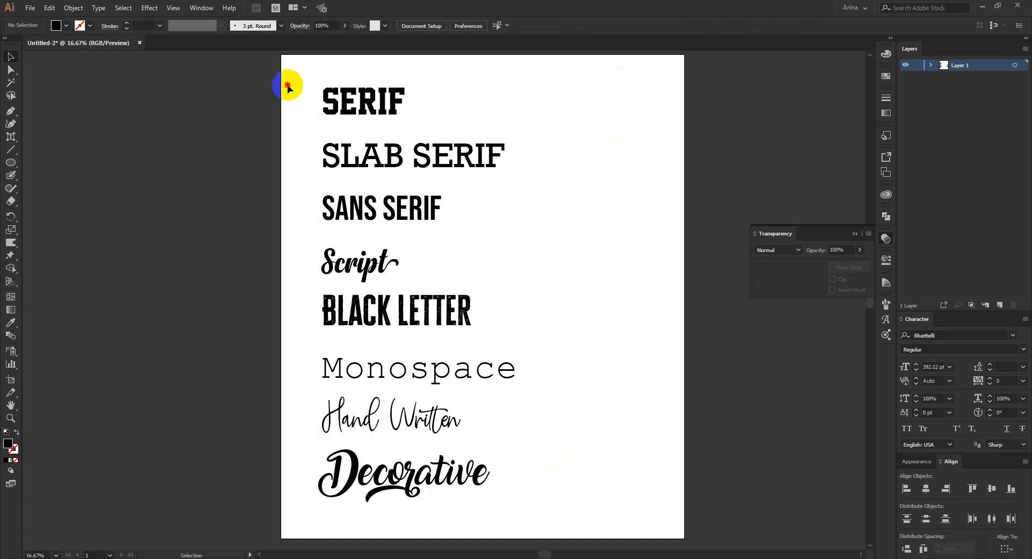
left_click_drag(287, 86, 539, 503)
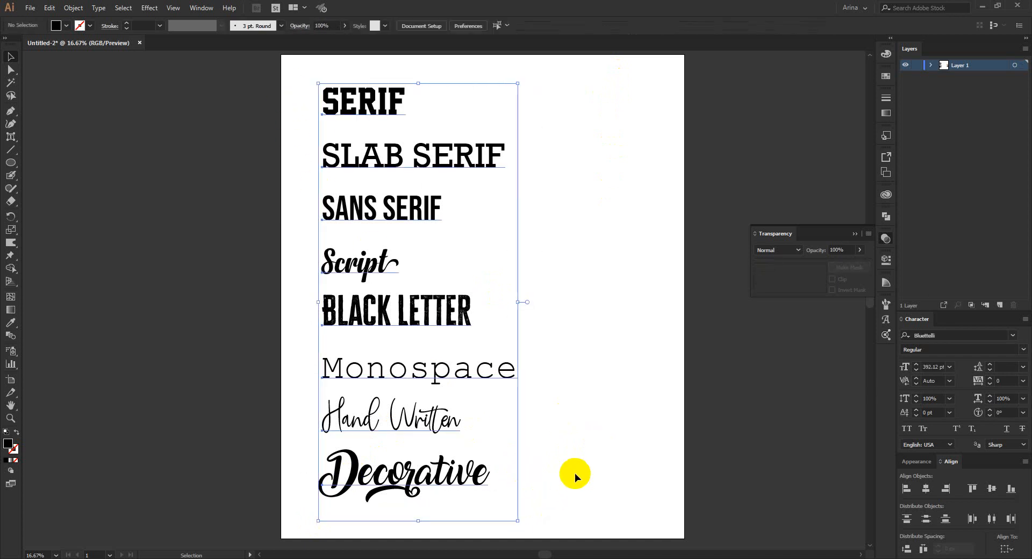
left_click(575, 473)
left_click(367, 118)
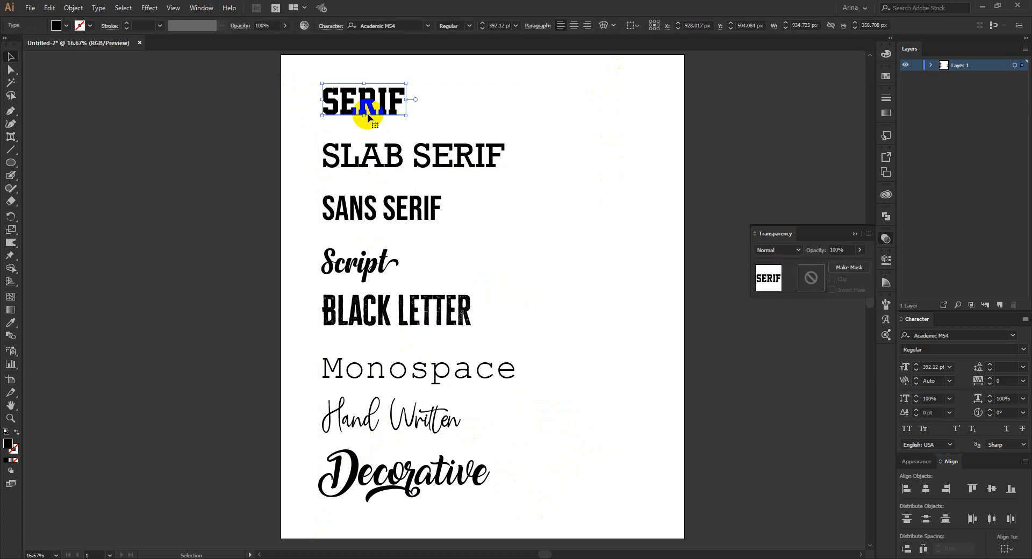
left_click_drag(303, 157, 363, 209)
left_click(559, 253)
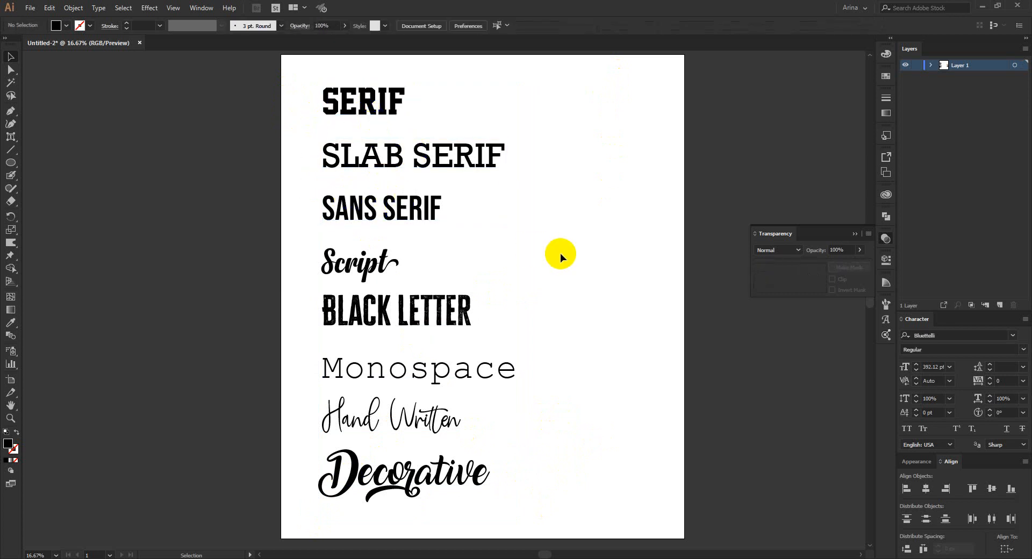
Step: Examine the font class samples on the artboard up close, from SERIF down to Decorative
scroll(408, 125, "up", 2)
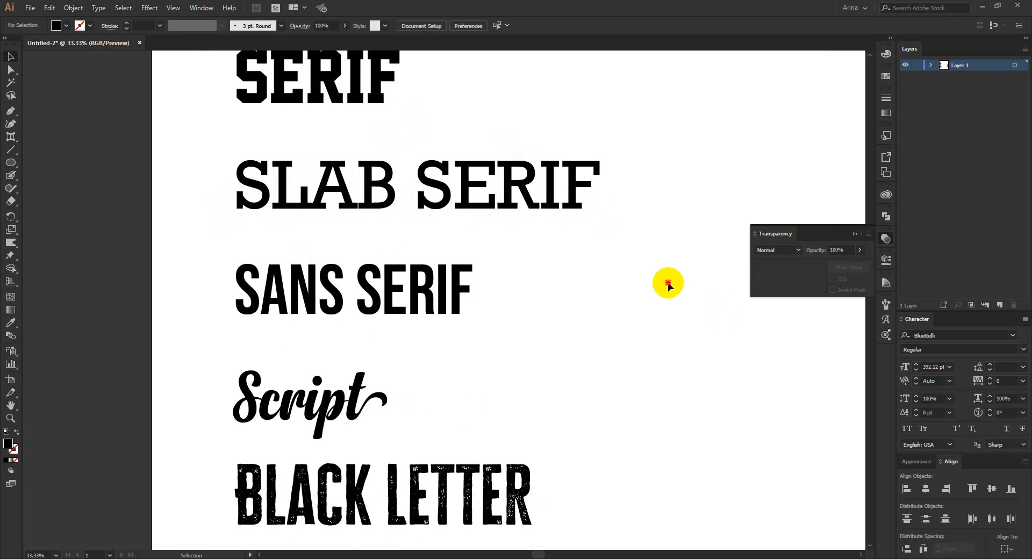
left_click(323, 300)
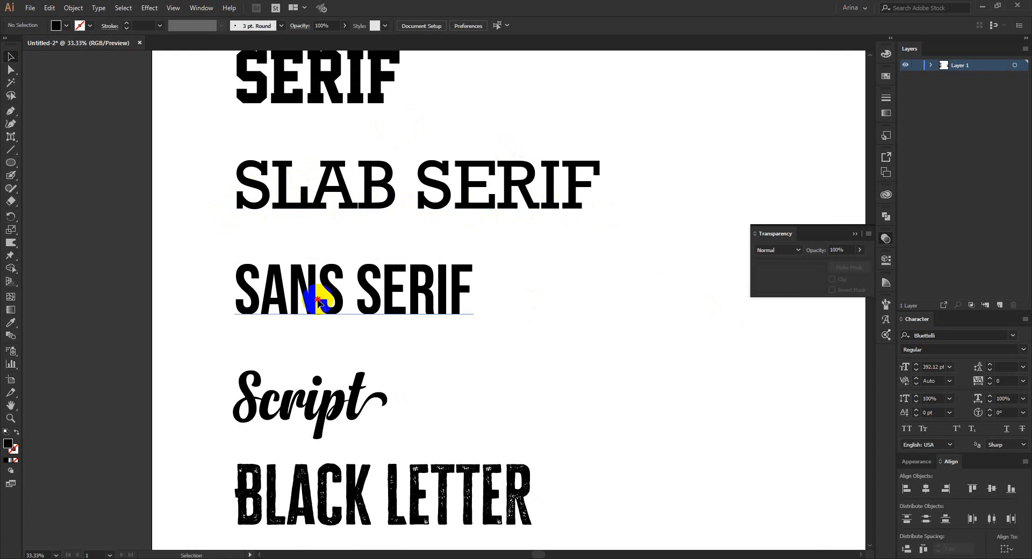
left_click(207, 274)
left_click(333, 297)
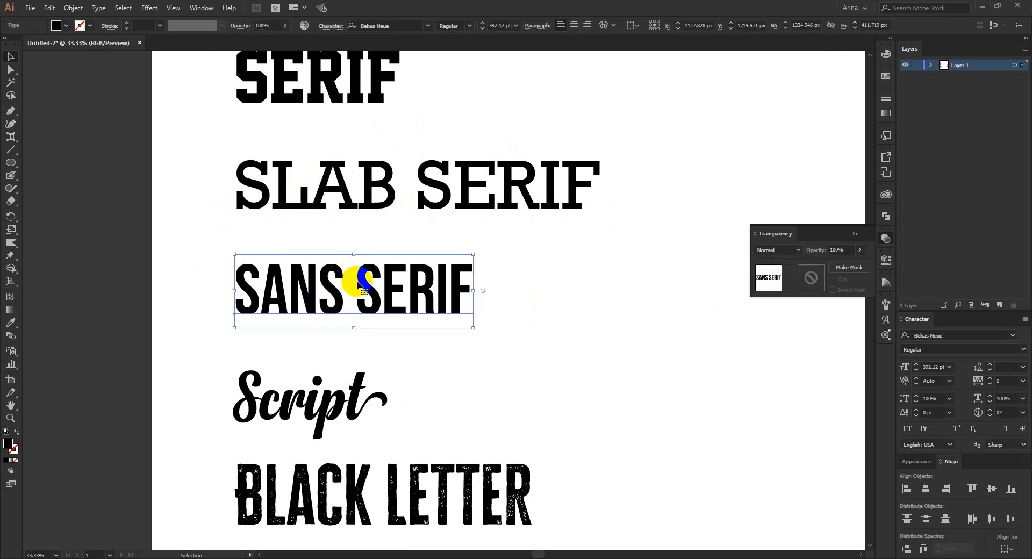
left_click(534, 334)
scroll(453, 325, "down", 2)
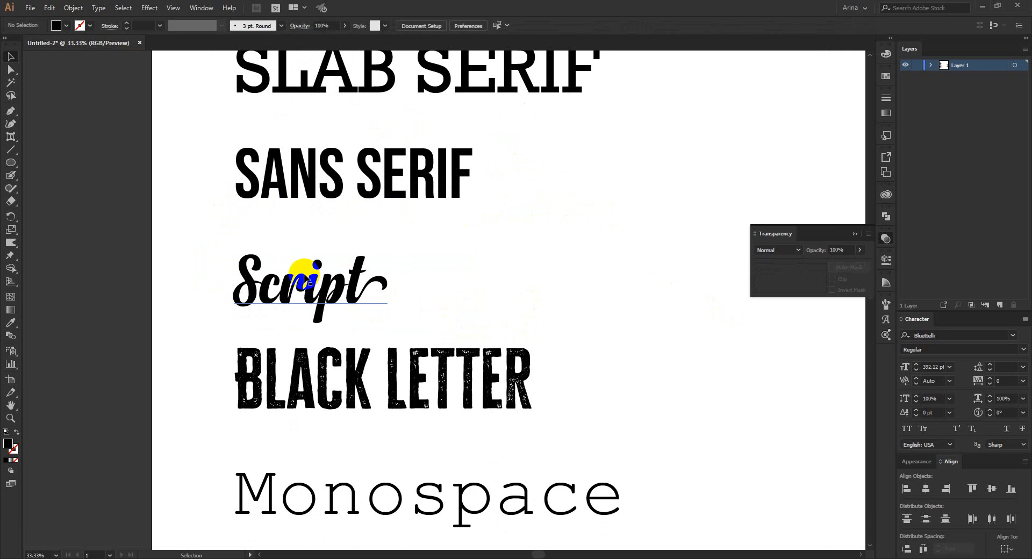
left_click(356, 283)
left_click(182, 237)
left_click_drag(182, 236, 434, 335)
left_click(184, 247)
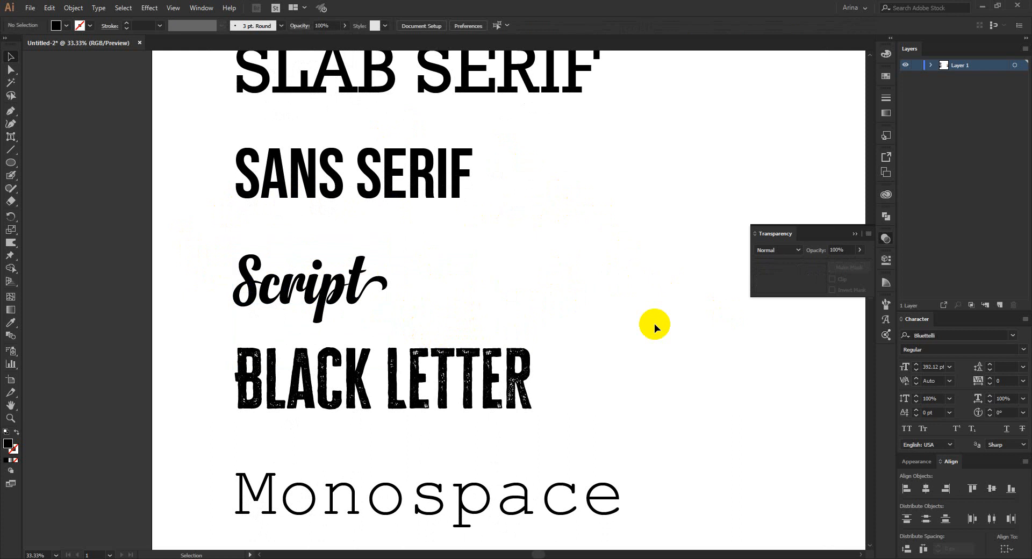
scroll(457, 396, "down", 5)
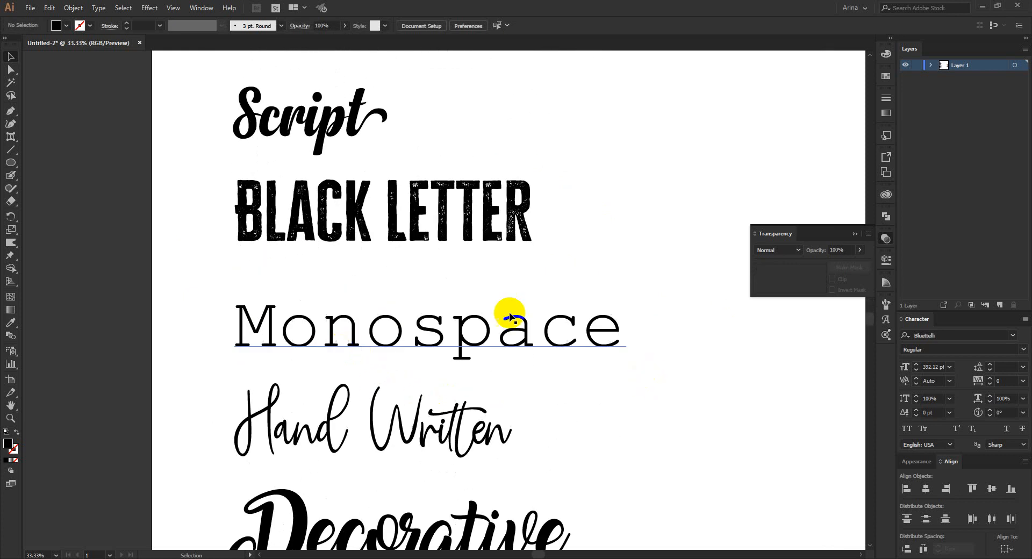
scroll(427, 422, "down", 1)
scroll(479, 382, "down", 2)
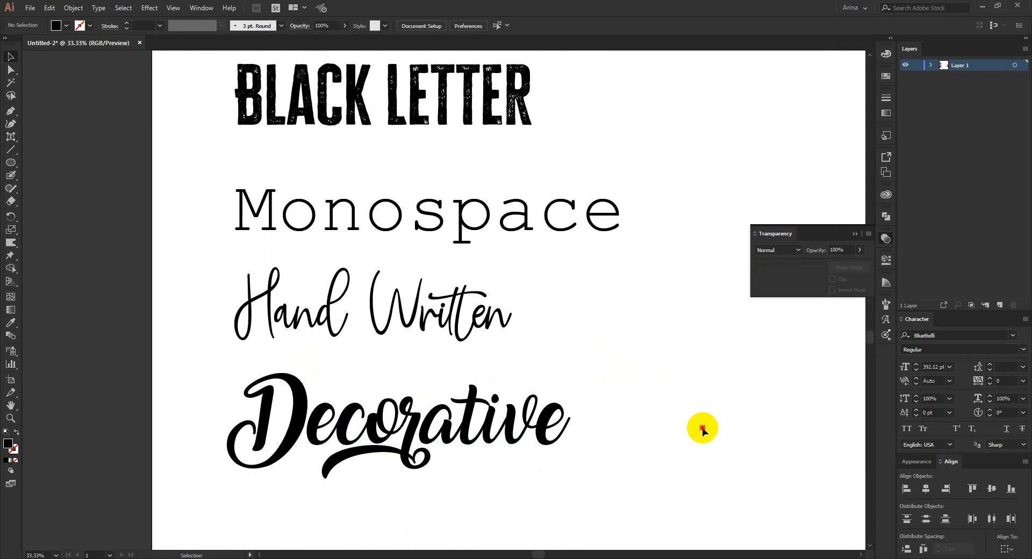
scroll(340, 380, "down", 2)
scroll(453, 384, "up", 2)
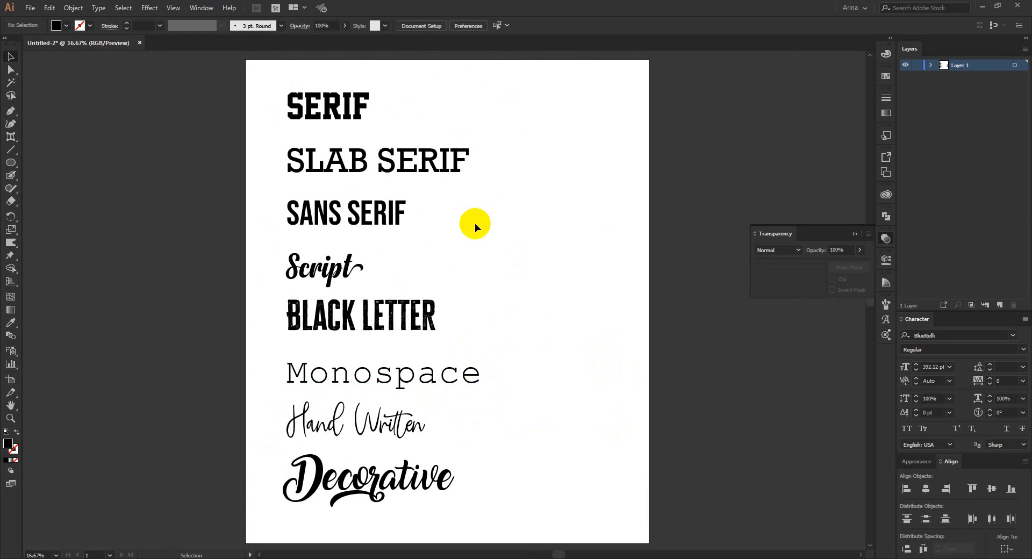
Step: Show only favorite fonts in the font list of the SLAB SERIF text
left_click(359, 167)
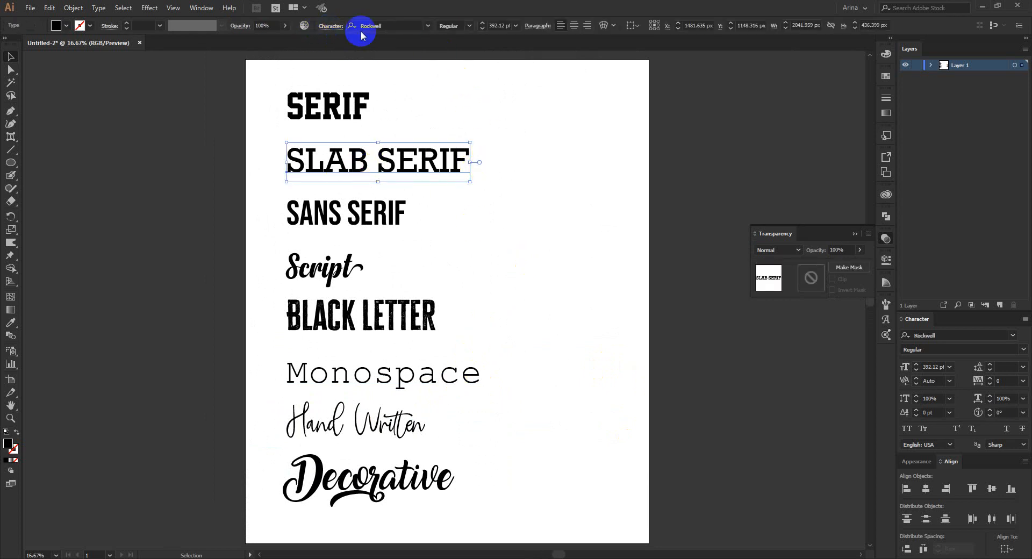
left_click(428, 25)
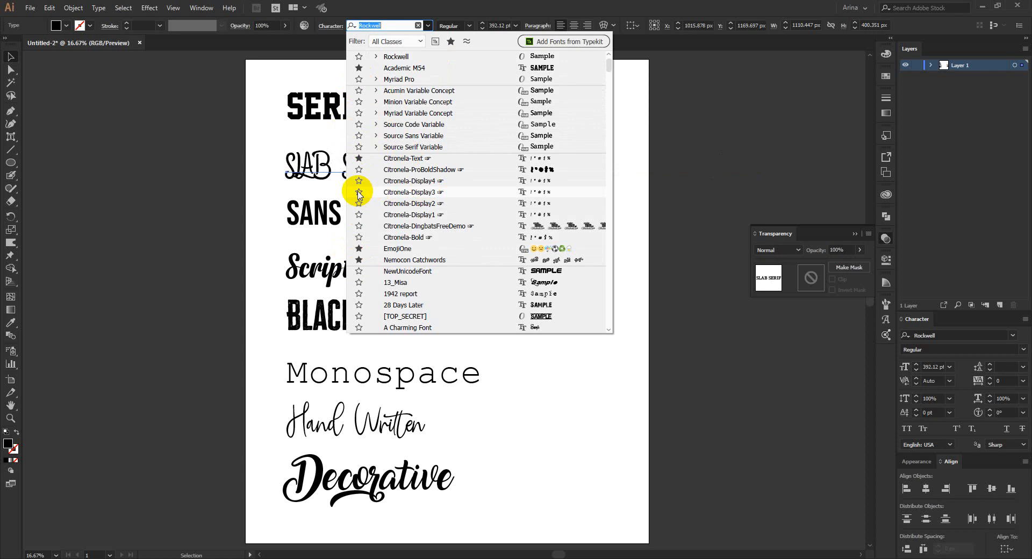
left_click(450, 41)
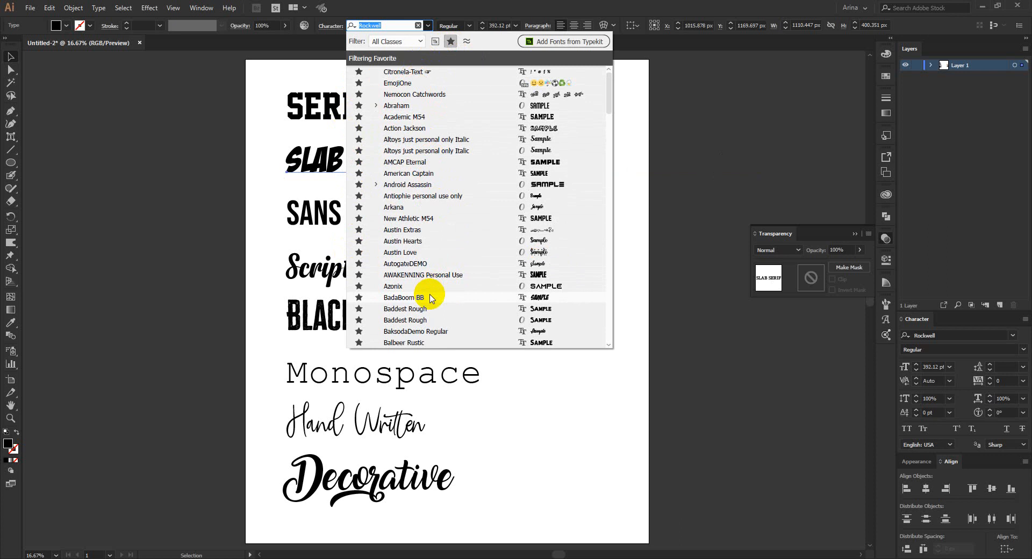
Step: Look through the whole list of favorite fonts, previewing them on the SLAB SERIF text, and leave its font unchanged
scroll(442, 167, "down", 3)
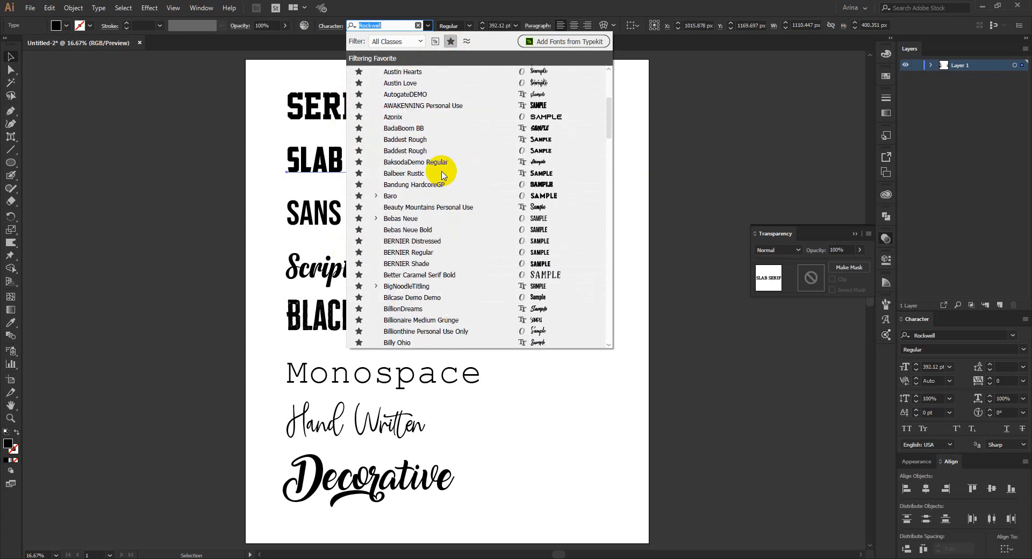
scroll(441, 175, "down", 4)
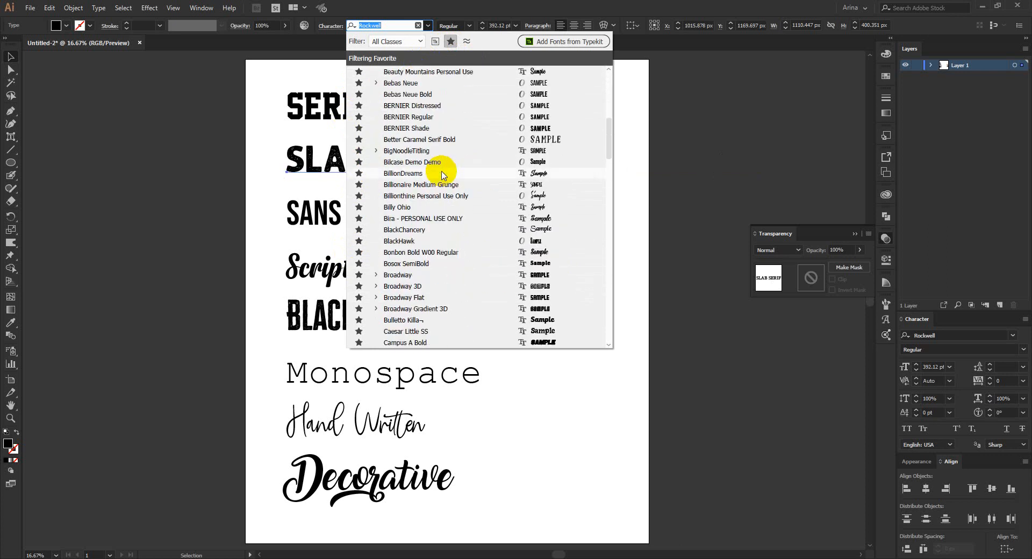
scroll(442, 174, "down", 5)
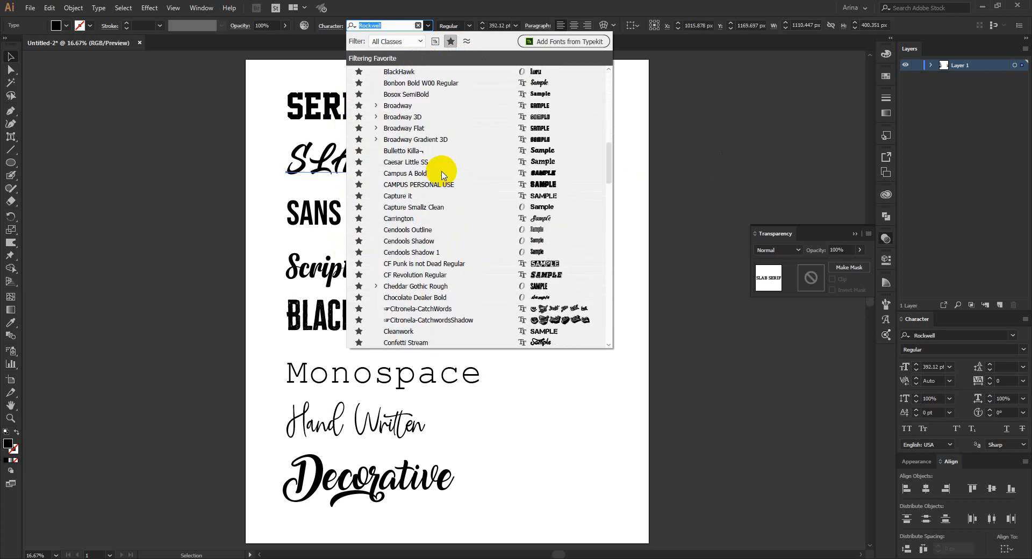
scroll(441, 174, "down", 3)
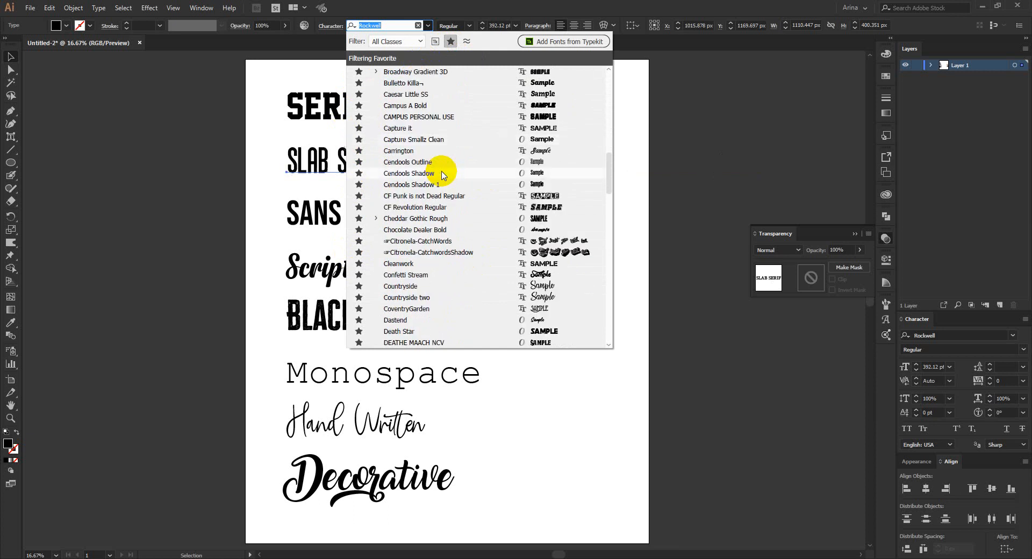
scroll(441, 175, "down", 6)
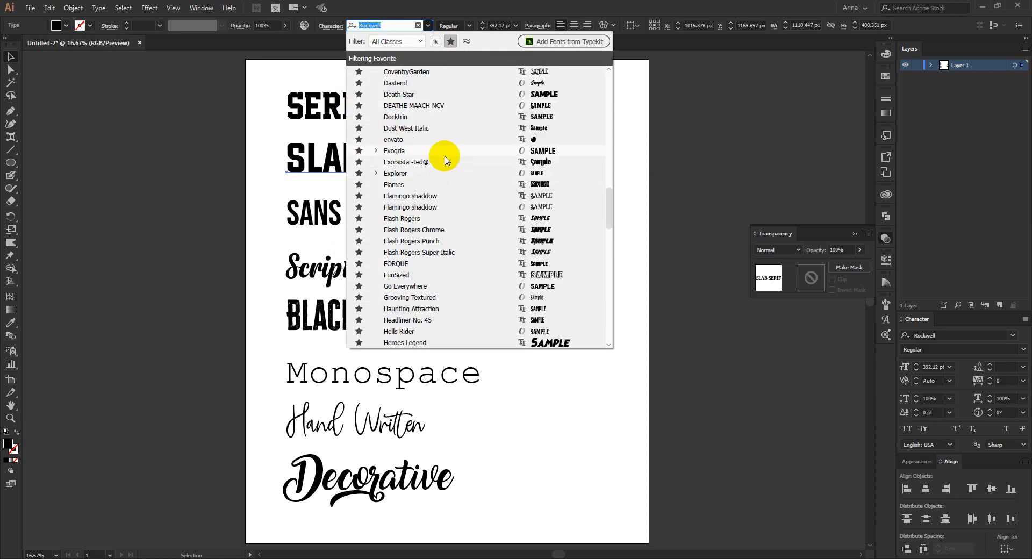
scroll(462, 161, "down", 3)
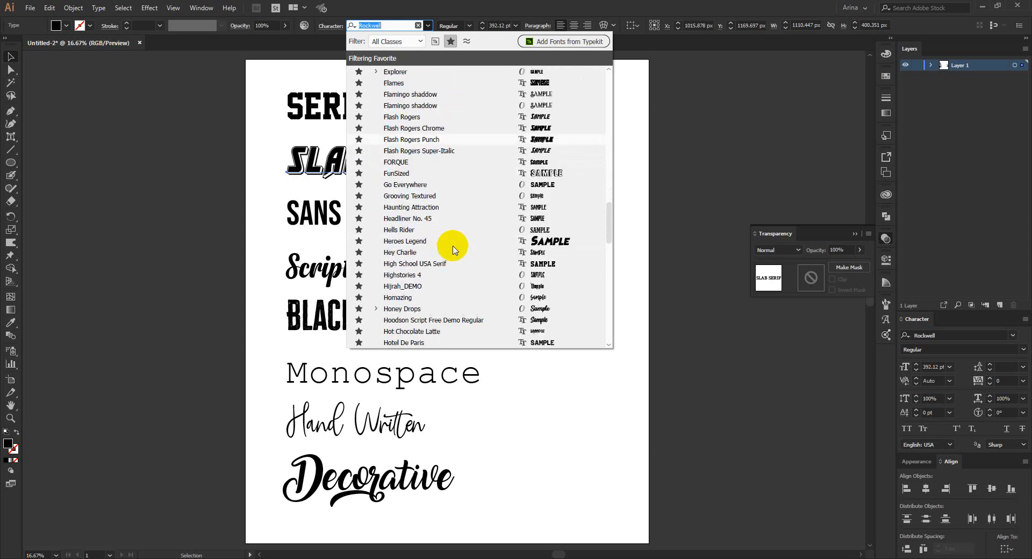
scroll(453, 248, "down", 3)
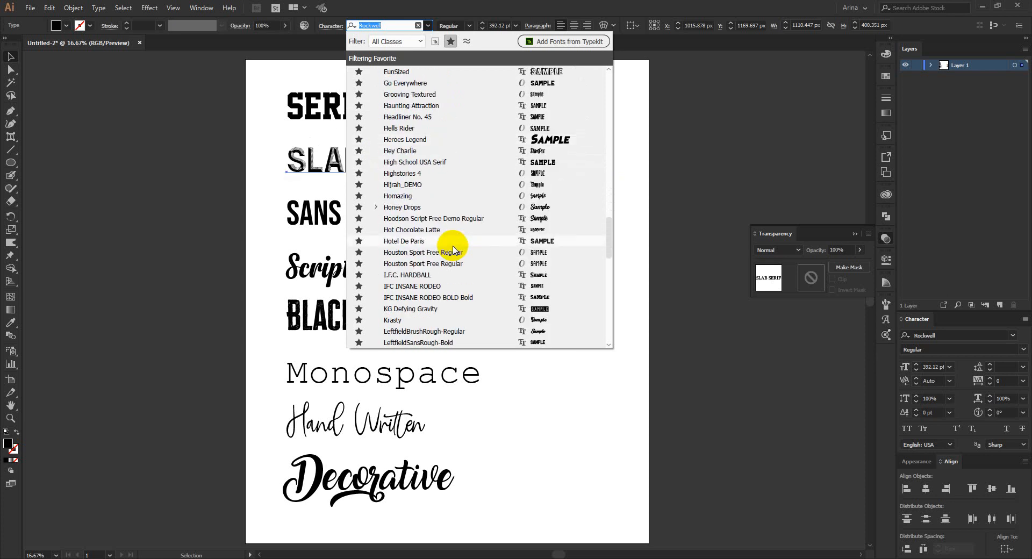
scroll(452, 248, "down", 15)
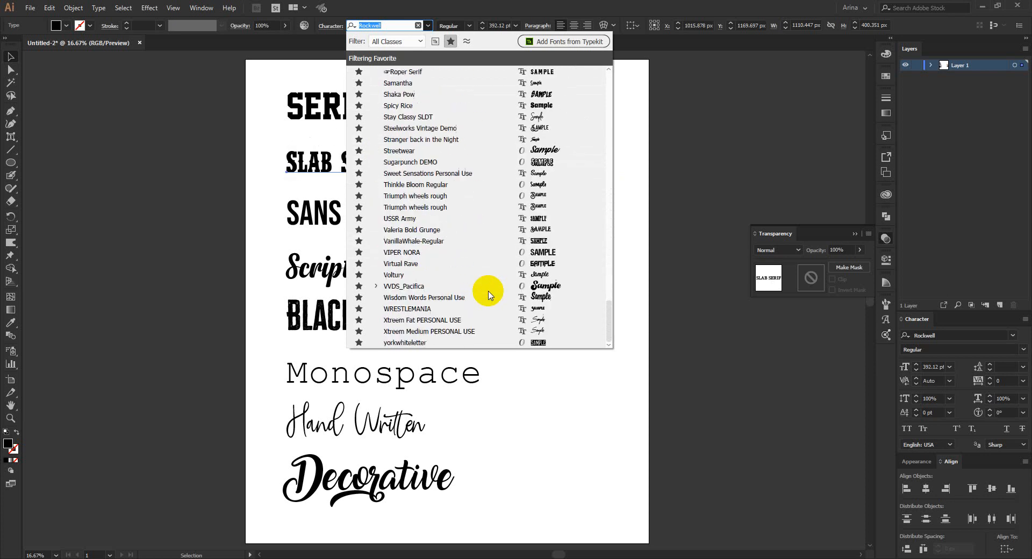
left_click(634, 292)
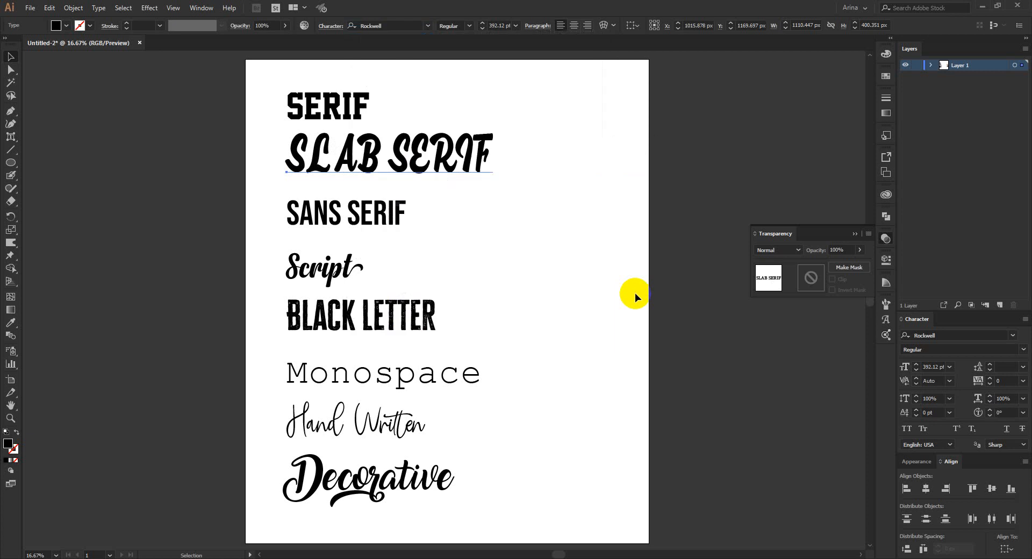
left_click(634, 292)
Step: Filter the favorite fonts for the SLAB SERIF text by the Script class and look through them
left_click(433, 171)
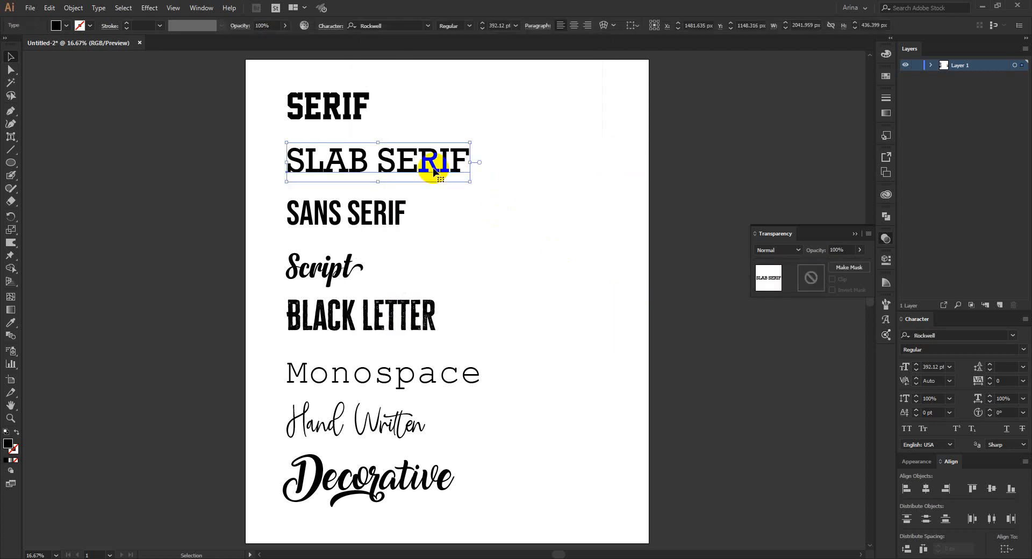
left_click(427, 26)
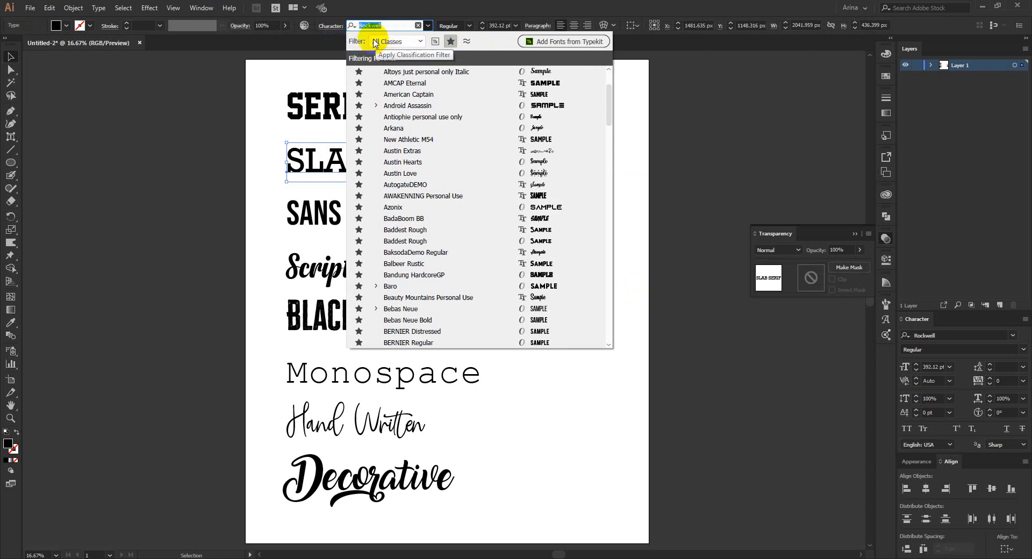
left_click(420, 43)
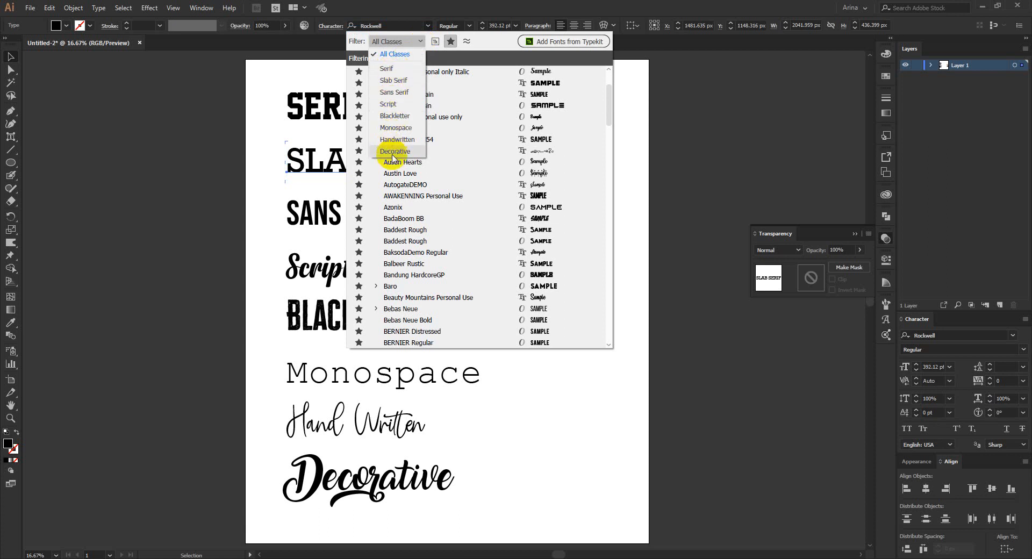
left_click(384, 106)
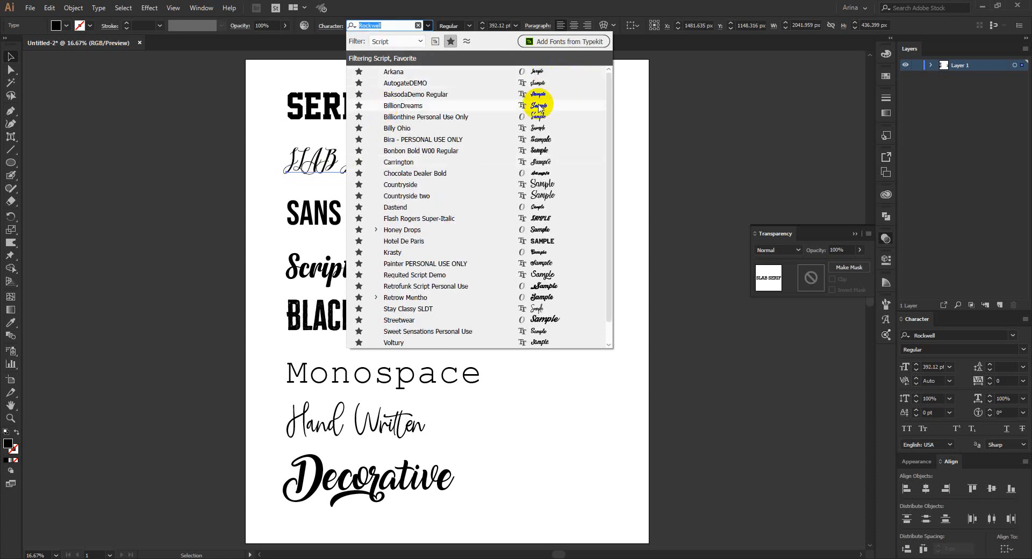
scroll(539, 172, "down", 1)
scroll(539, 172, "up", 1)
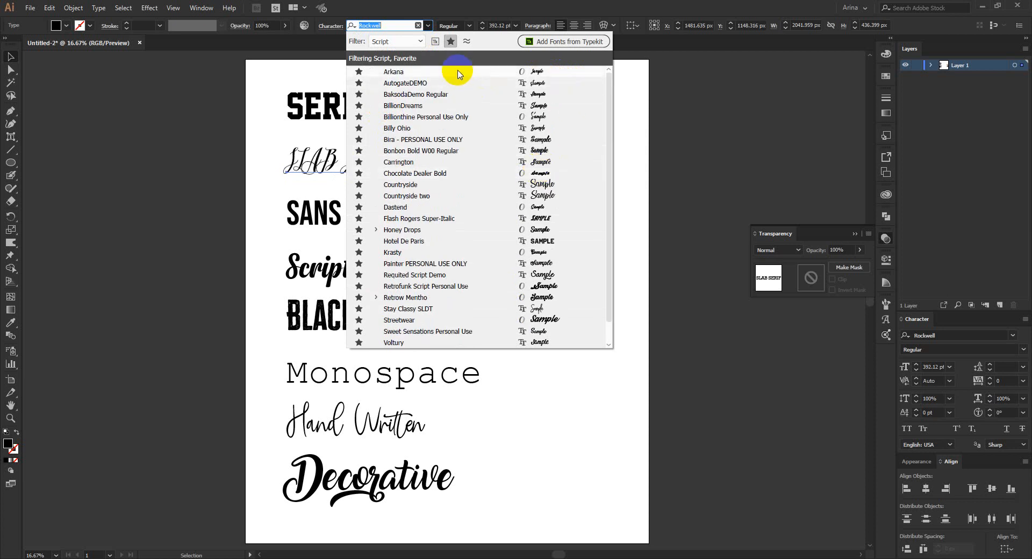
Step: Remove the favorites filter and look through all fonts of the Script class
left_click(452, 42)
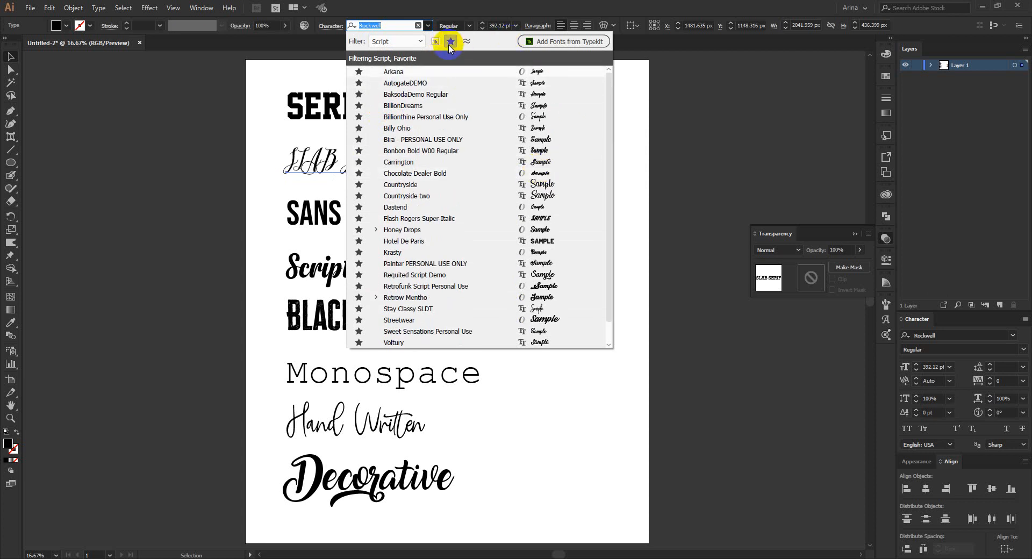
left_click(450, 42)
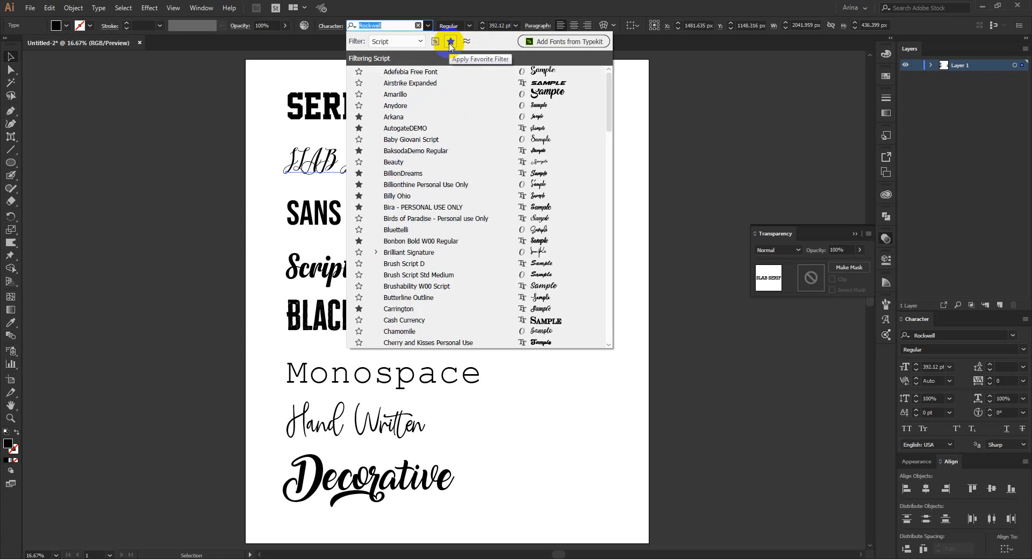
scroll(466, 145, "down", 3)
scroll(467, 152, "down", 15)
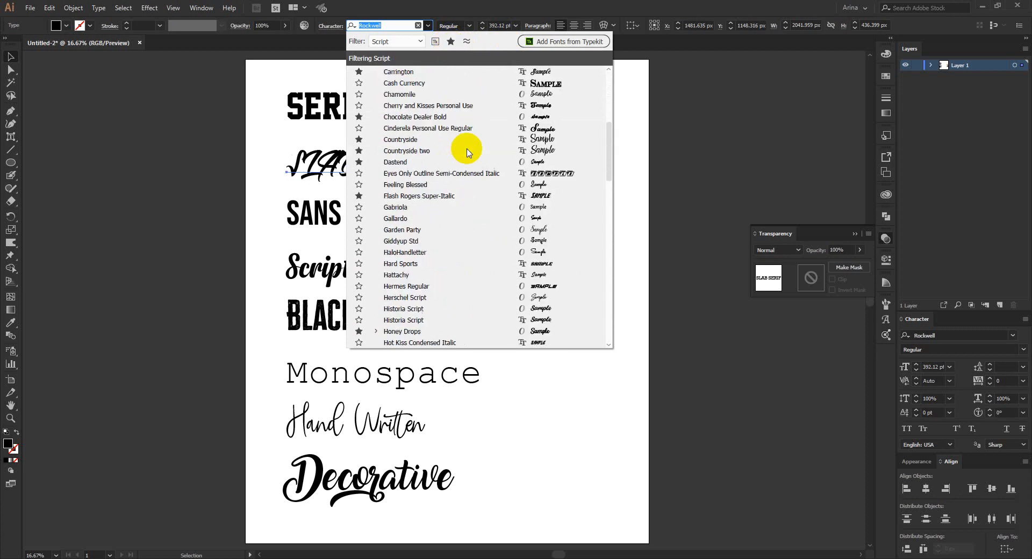
Step: Look through the remaining Script fonts to the end of the list and return to its middle part
scroll(467, 152, "down", 8)
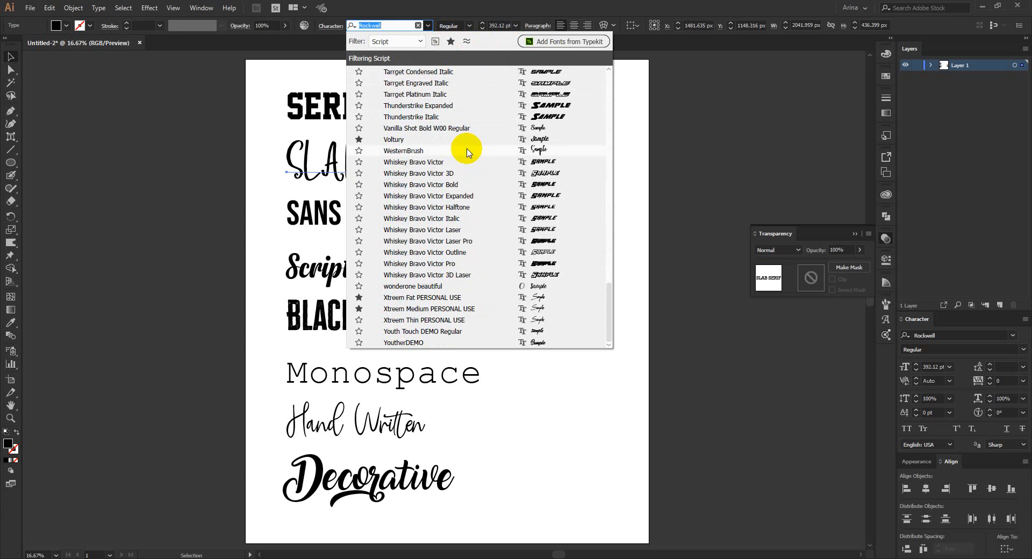
scroll(466, 152, "up", 12)
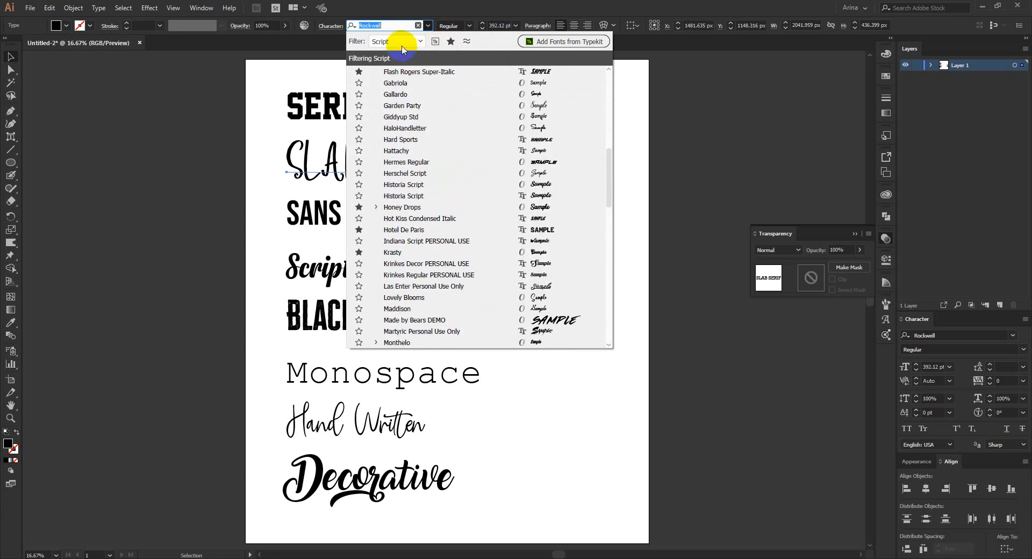
scroll(478, 162, "up", 1)
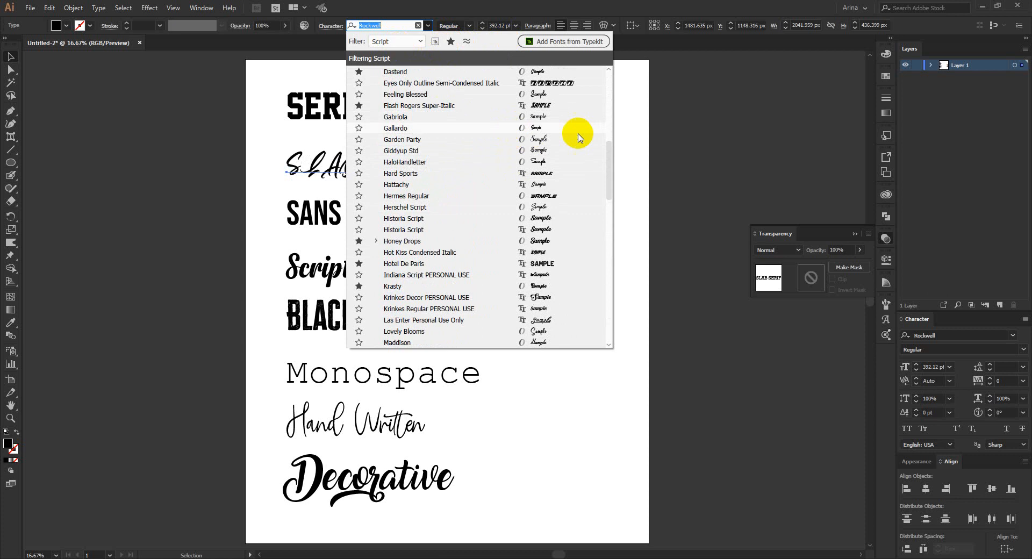
Step: Filter the fonts for the SLAB SERIF text by the Handwritten class and look through them
left_click(421, 43)
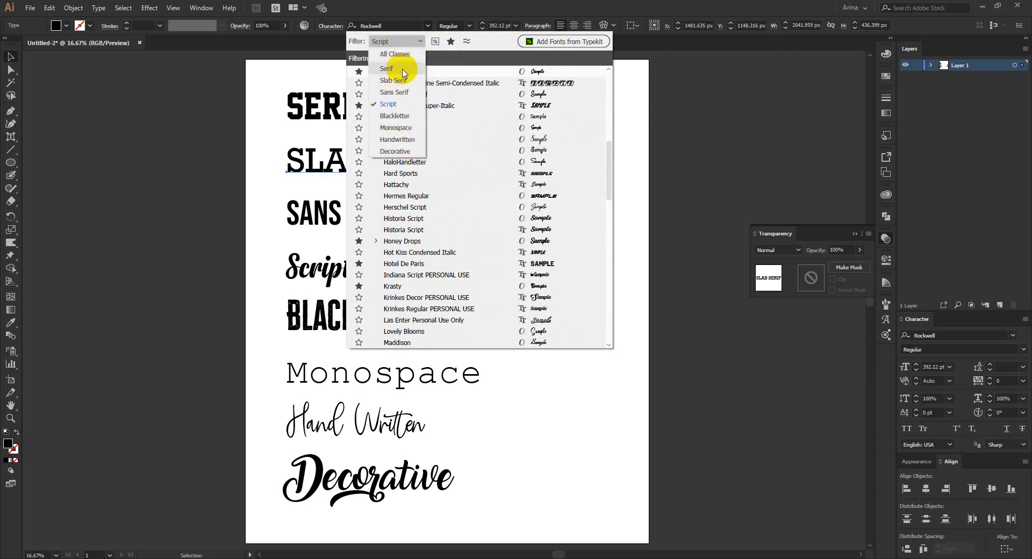
left_click(404, 140)
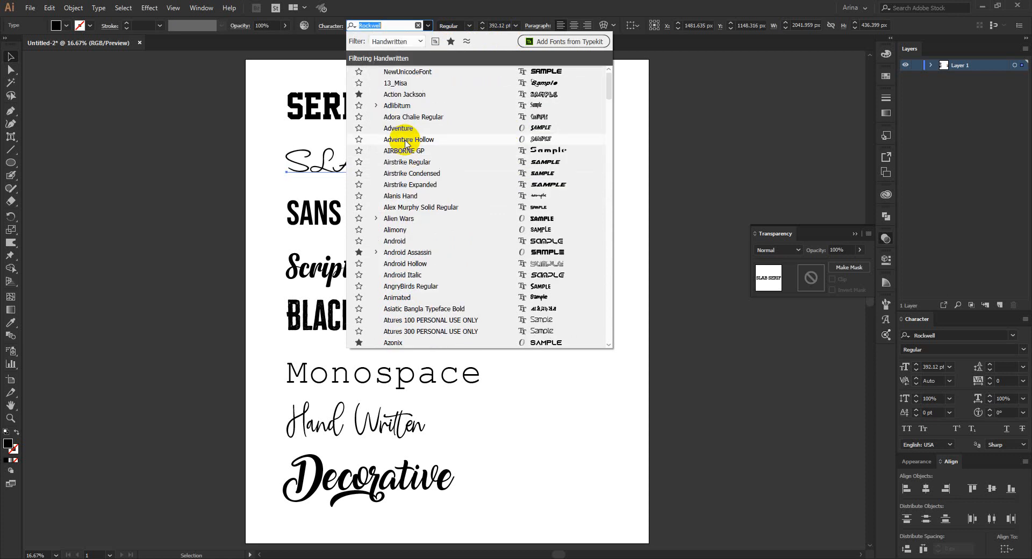
scroll(491, 251, "down", 7)
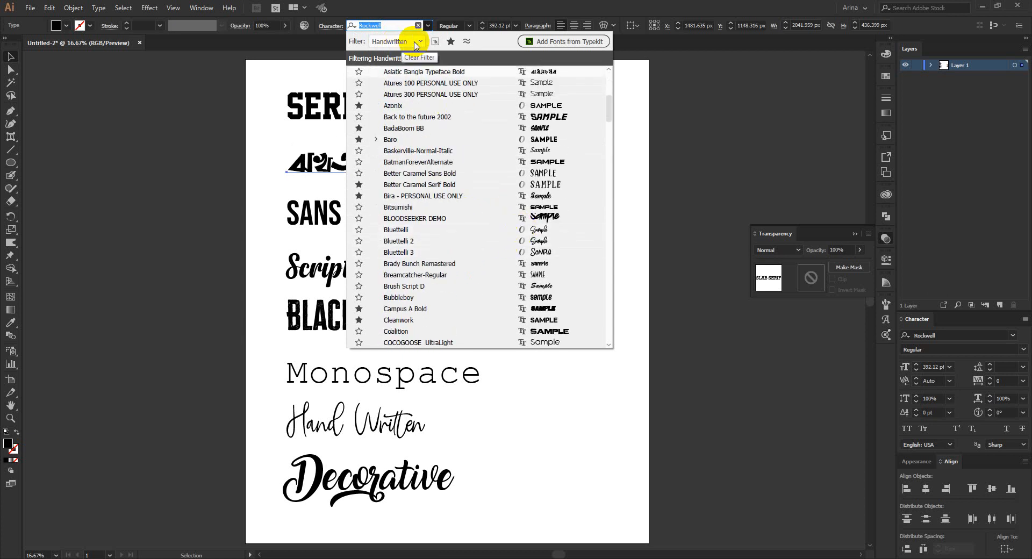
scroll(477, 221, "down", 8)
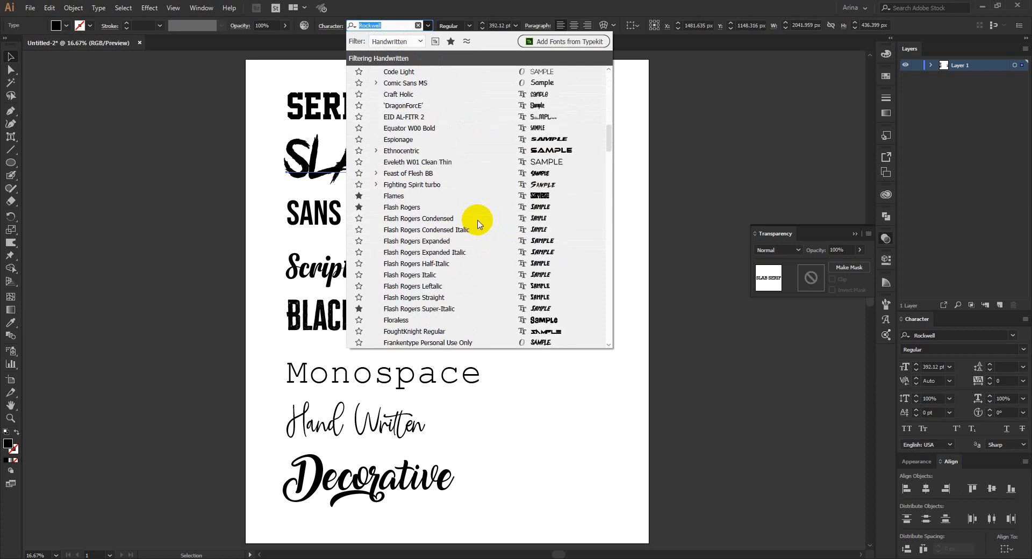
scroll(479, 223, "down", 20)
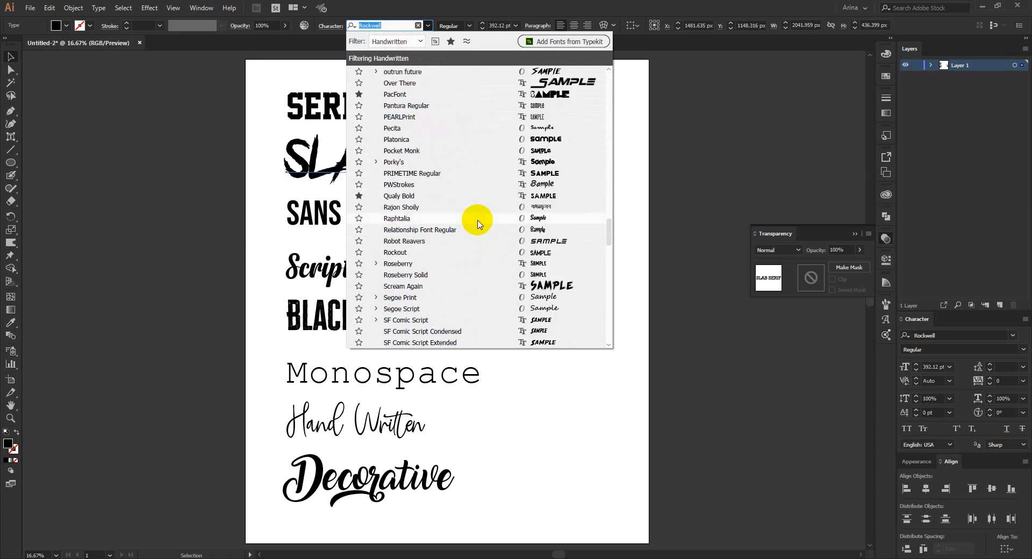
Step: Filter the fonts by the Slab Serif class and by the Sans Serif class, and leave the text's font unchanged
left_click(421, 41)
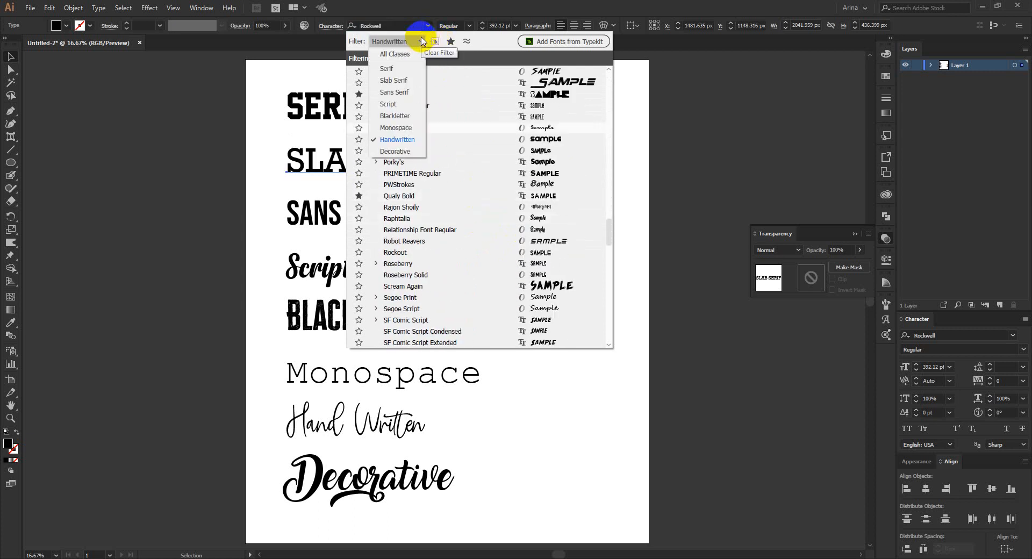
left_click(395, 81)
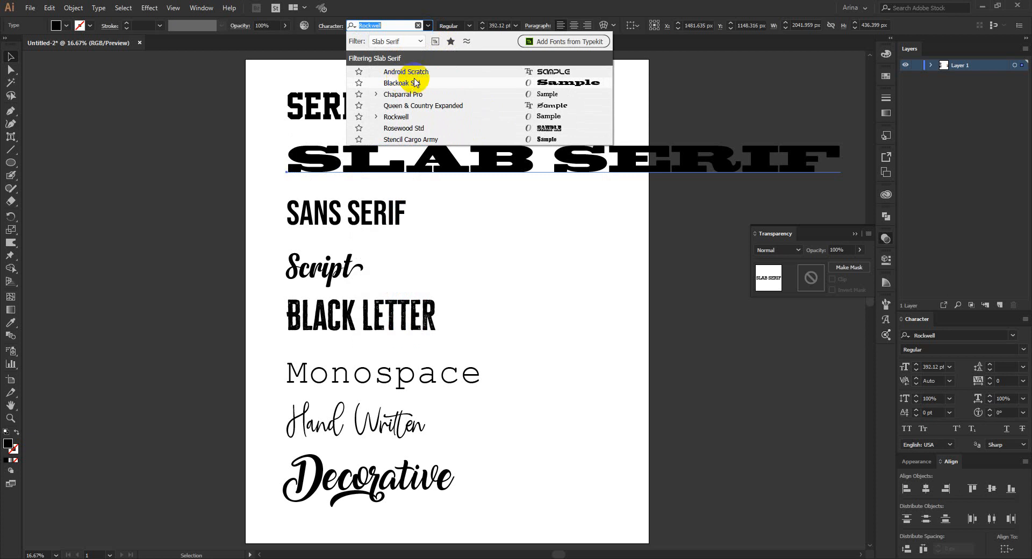
left_click(421, 41)
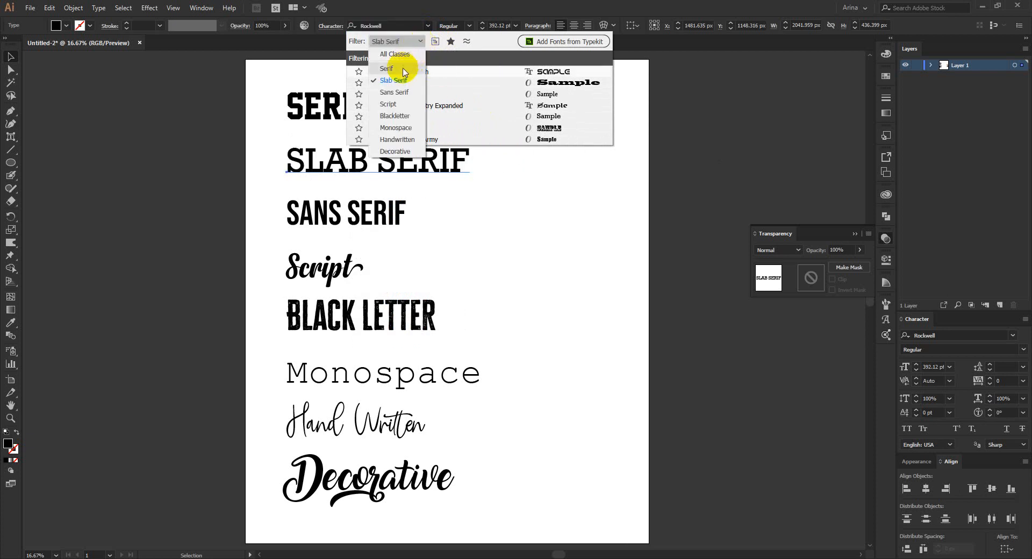
left_click(394, 92)
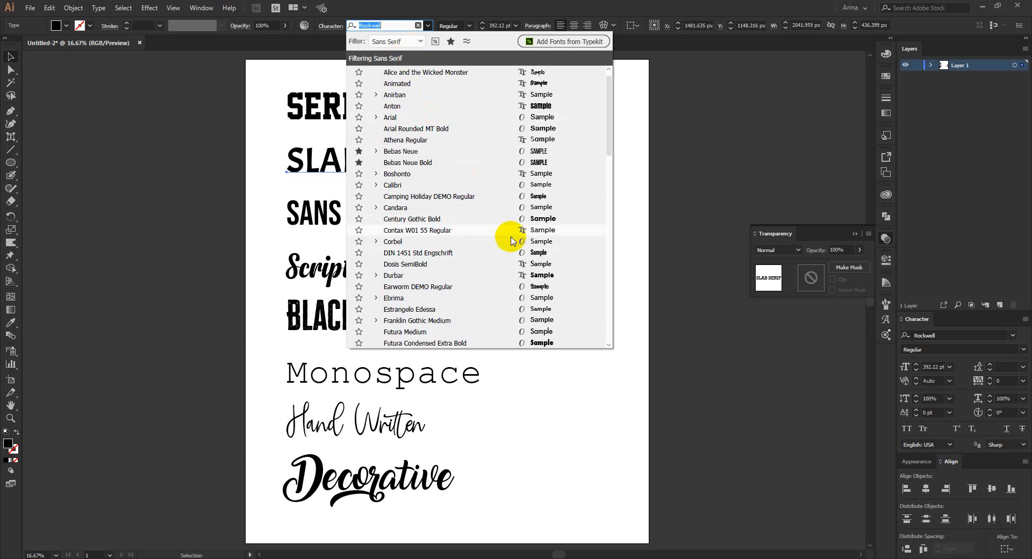
left_click(623, 295)
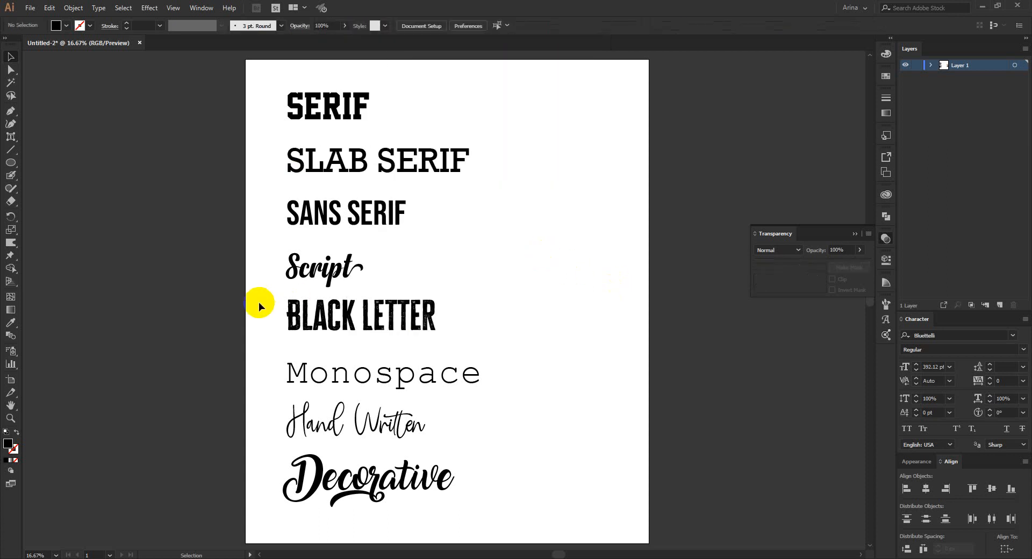
left_click_drag(253, 62, 512, 523)
left_click(572, 494)
left_click_drag(587, 513, 570, 527)
left_click(259, 74)
Step: Switch to Windows Explorer, open the Script Fonts folder and look over its subfolders and font files
left_click(570, 527)
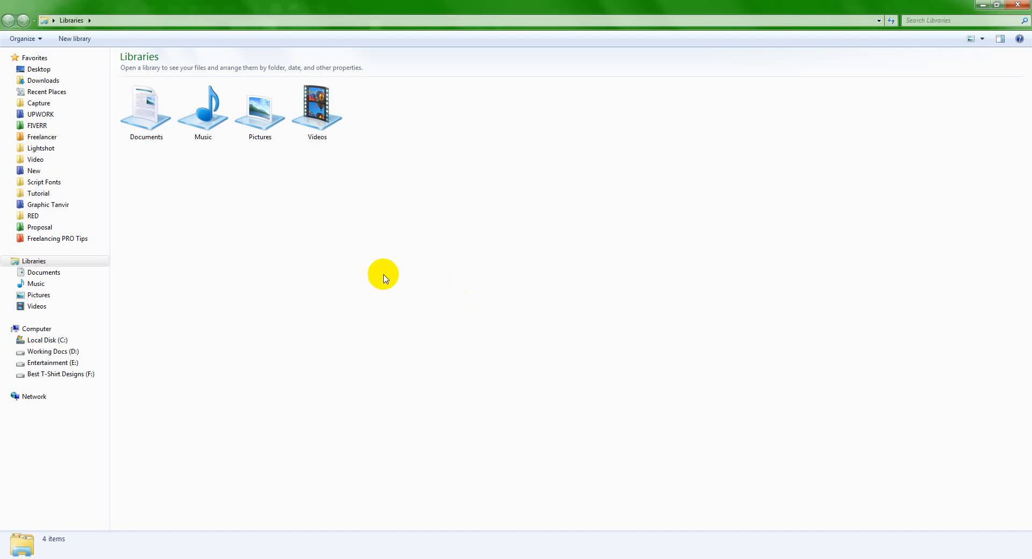
left_click(58, 186)
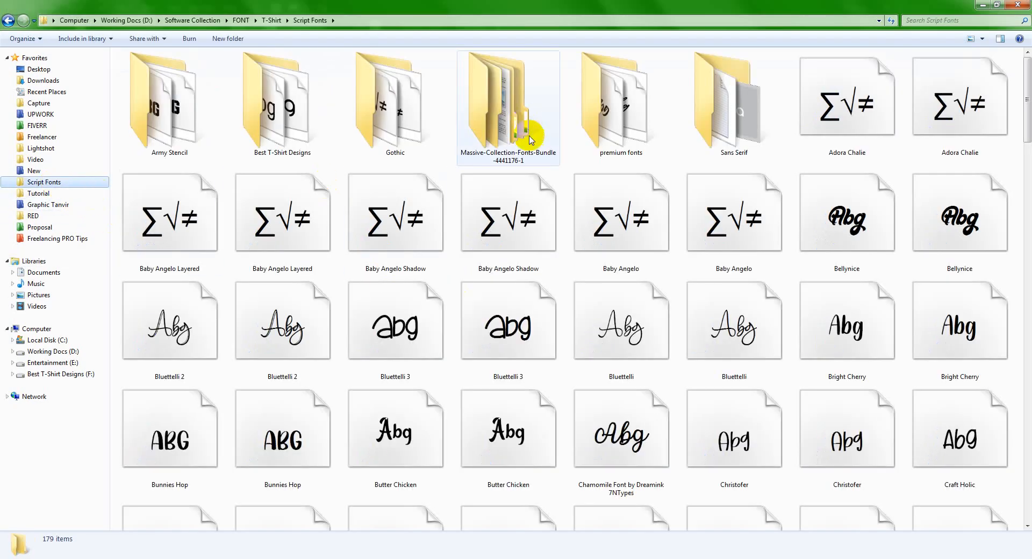
left_click(538, 238)
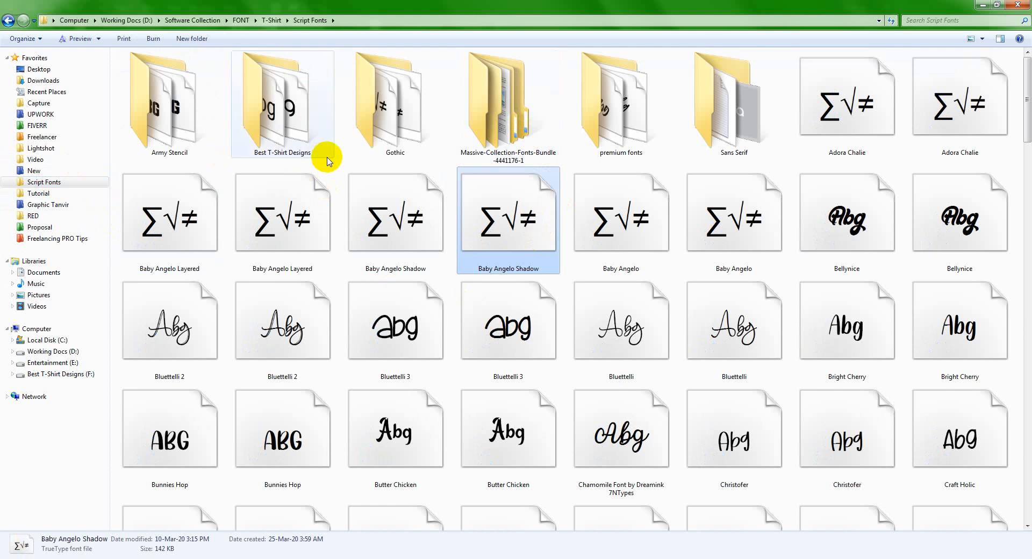
left_click(215, 156)
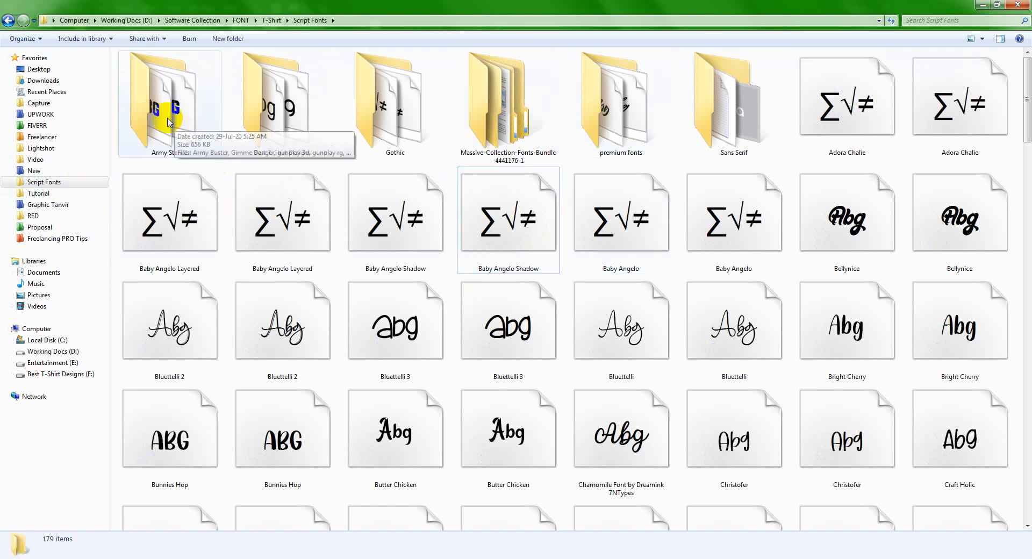
left_click(206, 137)
left_click(391, 141)
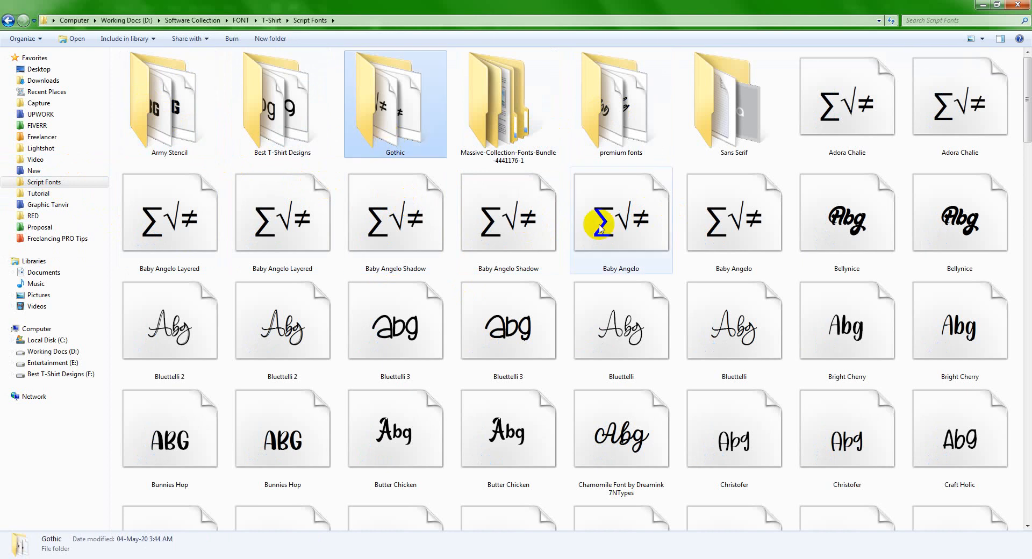
left_click(745, 128)
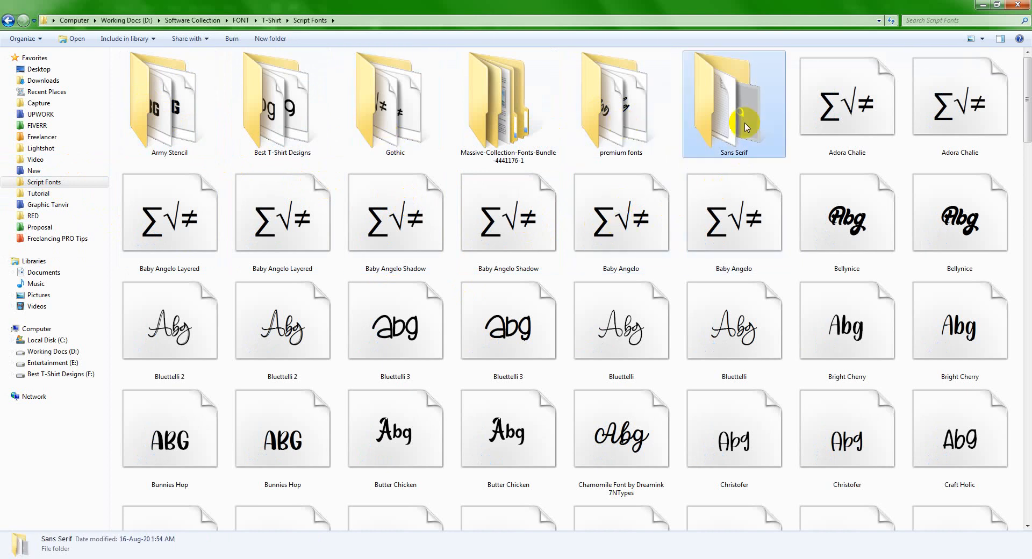
left_click(623, 120)
left_click(693, 164)
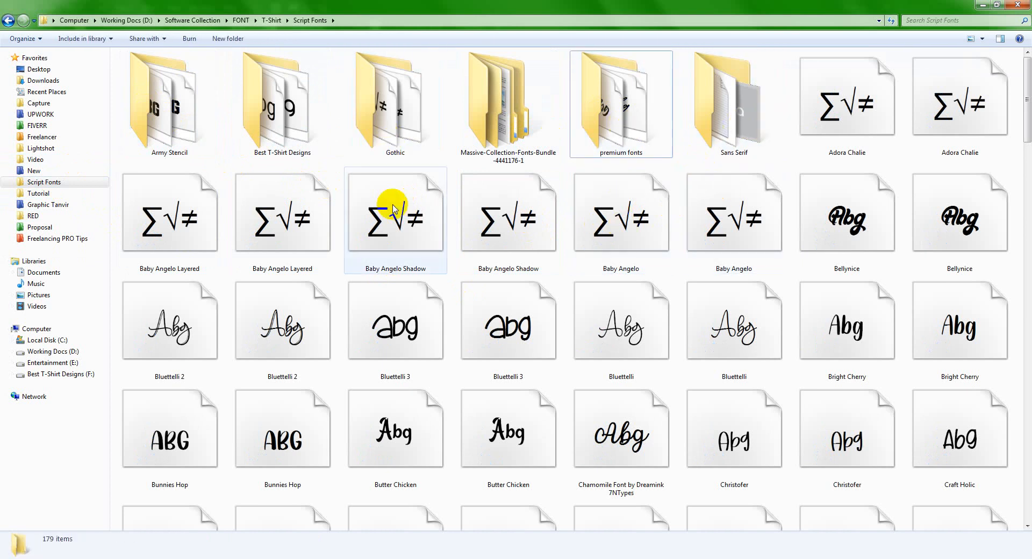
scroll(446, 344, "down", 3)
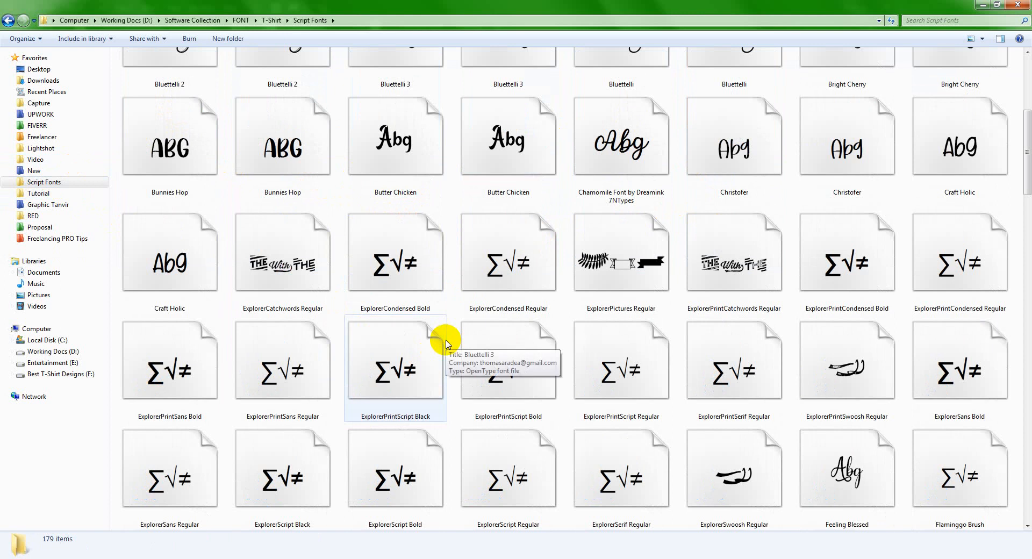
scroll(442, 341, "up", 3)
Step: Open the Gothic subfolder, preview the Pontifice TrueType font and close the preview
double_click(377, 127)
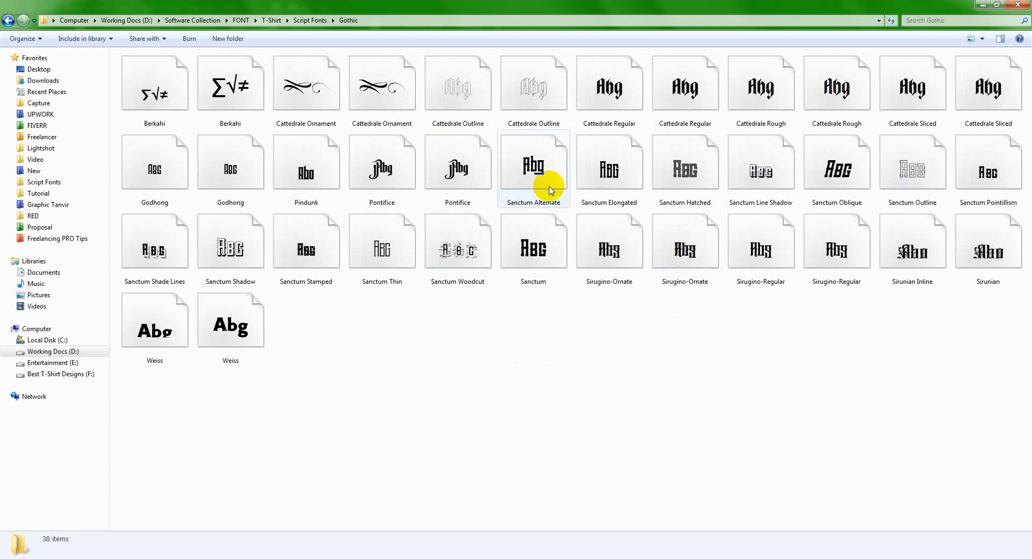
double_click(453, 179)
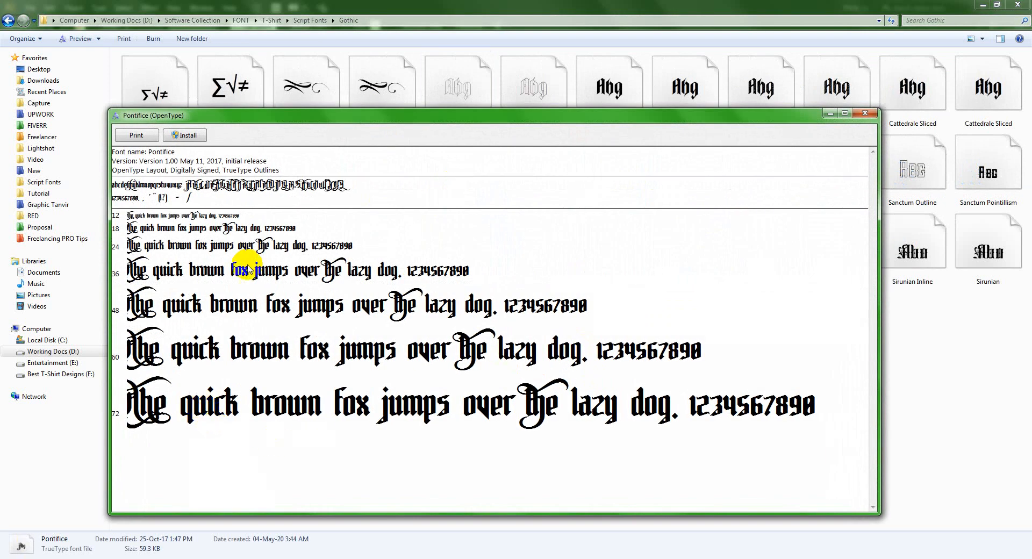
left_click(859, 116)
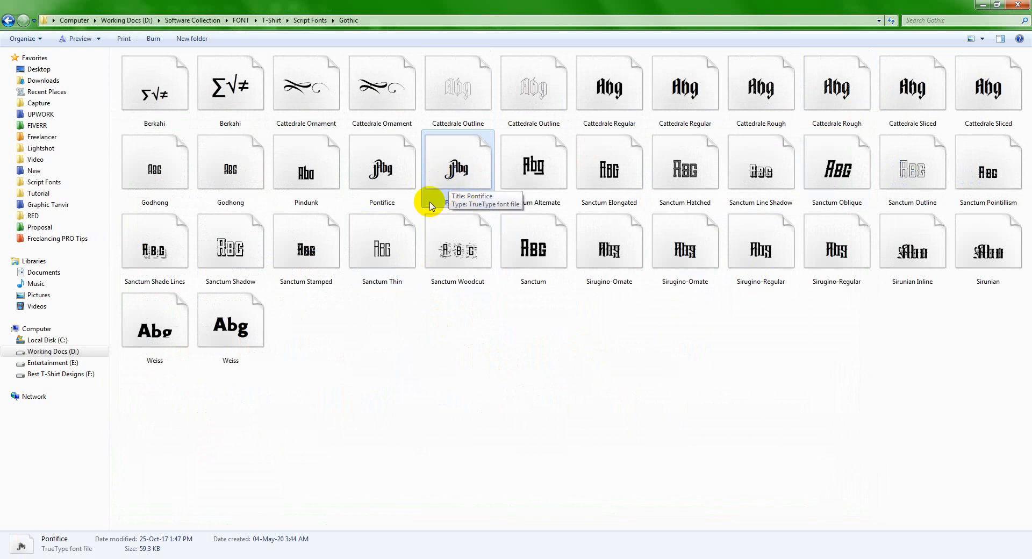
left_click(392, 440)
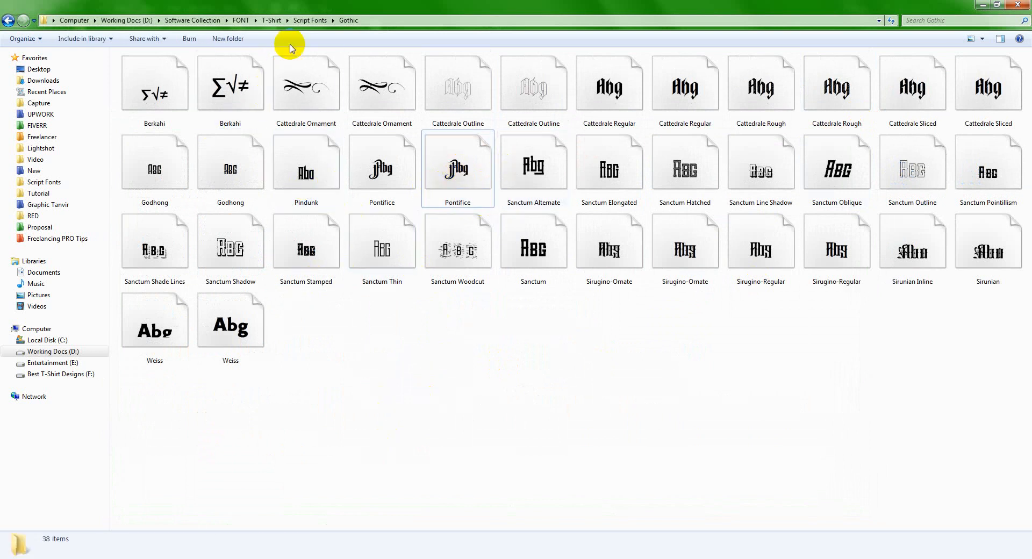
Step: Return to the Script Fonts folder and open the Army Stencil subfolder to view its fonts
left_click(299, 22)
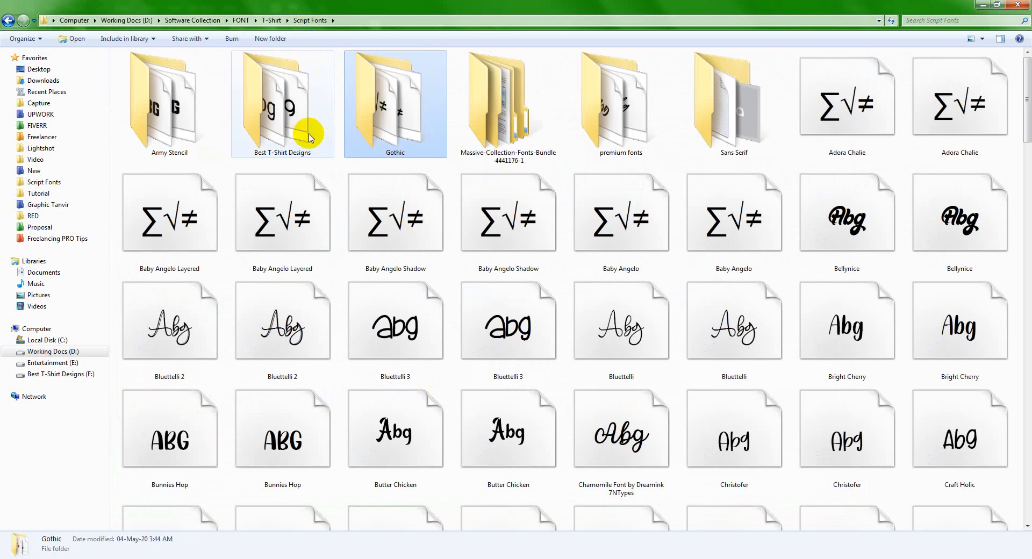
double_click(203, 126)
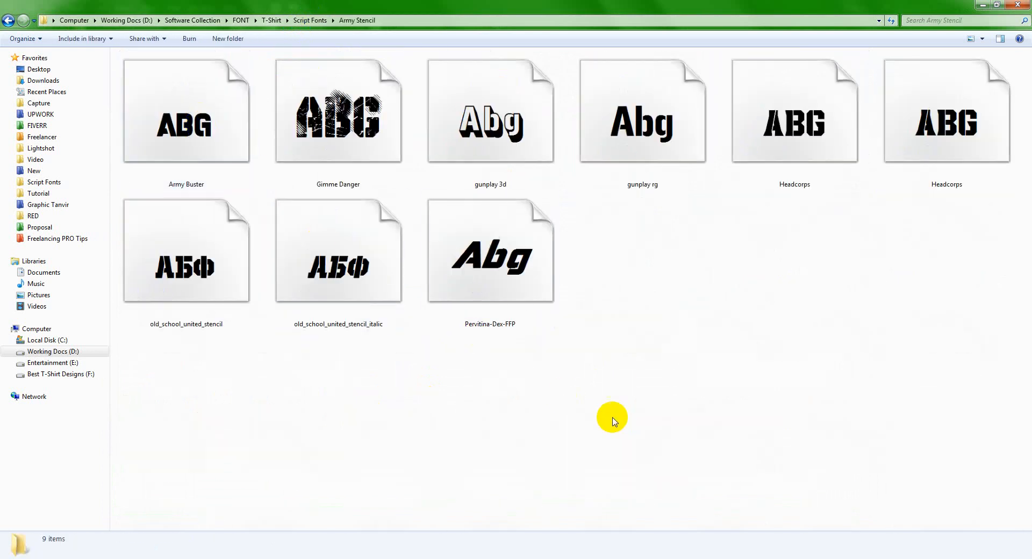
scroll(480, 369, "up", 1)
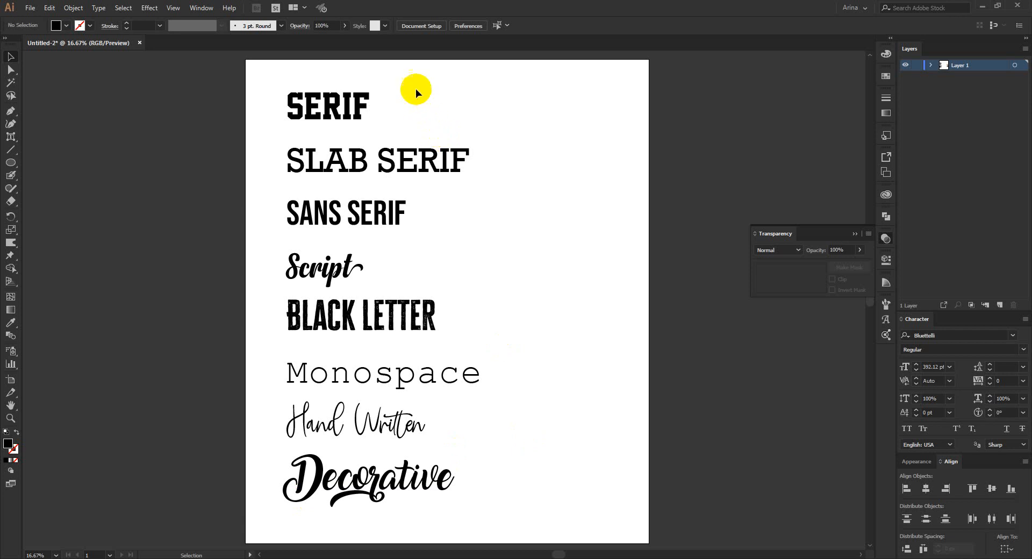
Step: Switch back to Illustrator, view the font classes for the SERIF text with the Sans Serif filter, and leave its font unchanged
left_click_drag(416, 93, 194, 477)
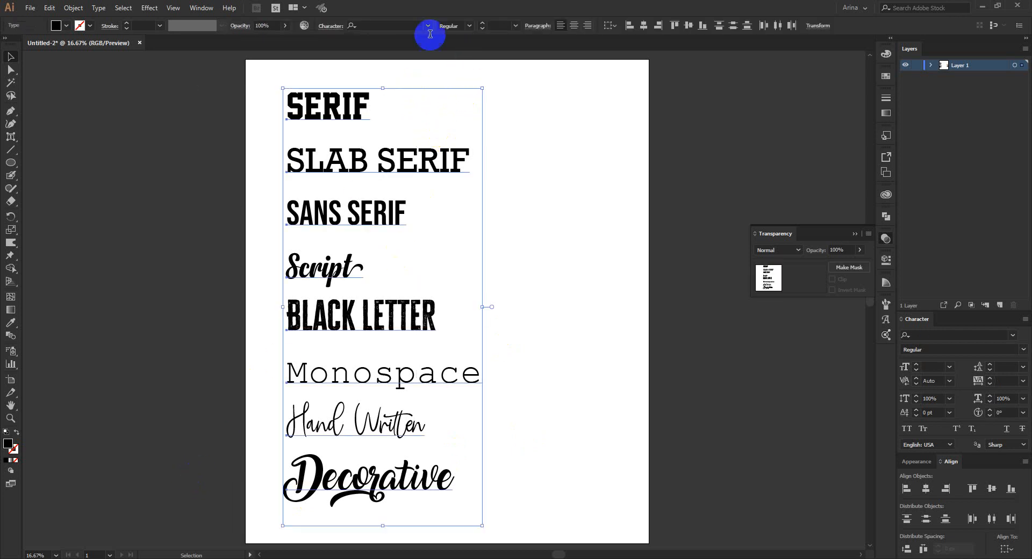
left_click(340, 105)
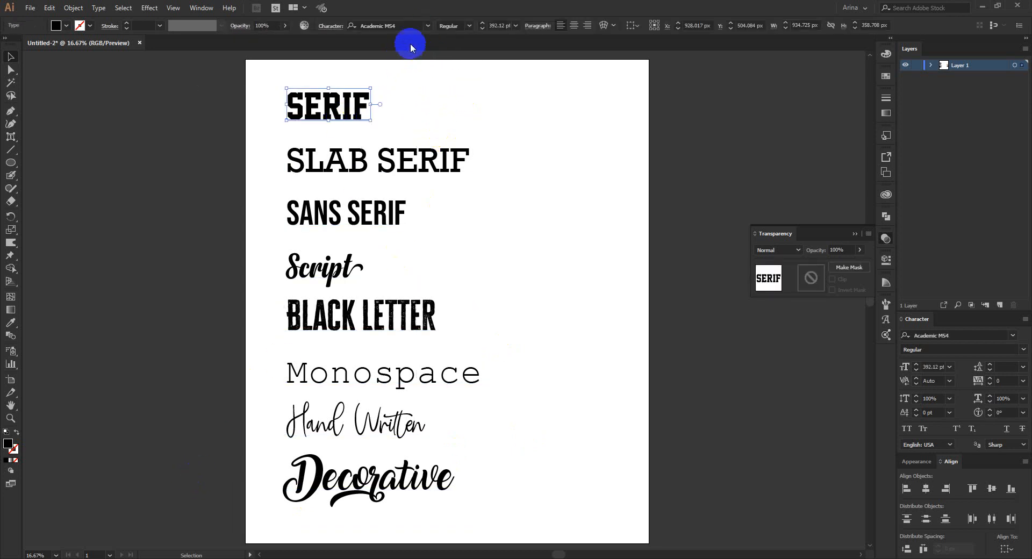
left_click(428, 27)
left_click(384, 41)
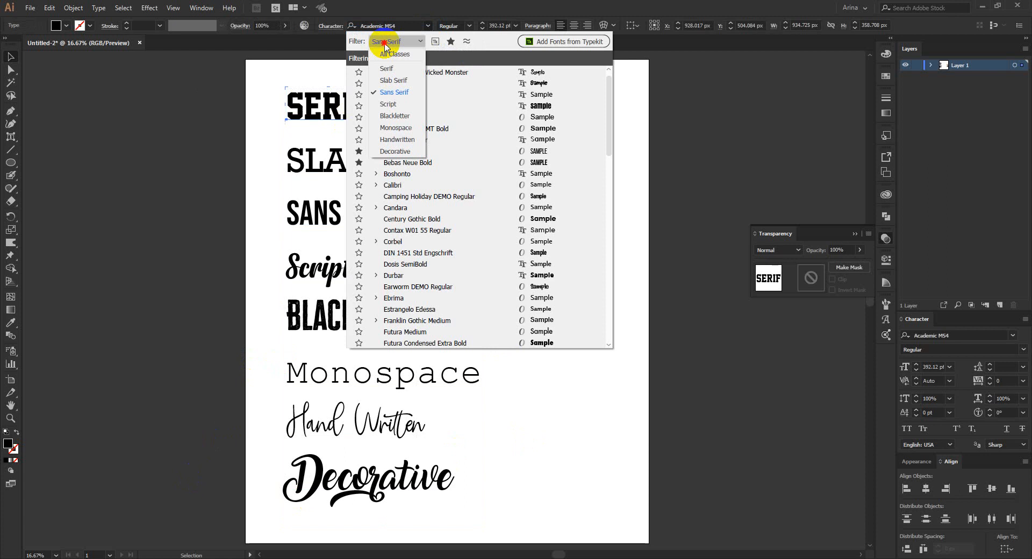
left_click(394, 92)
left_click(219, 164)
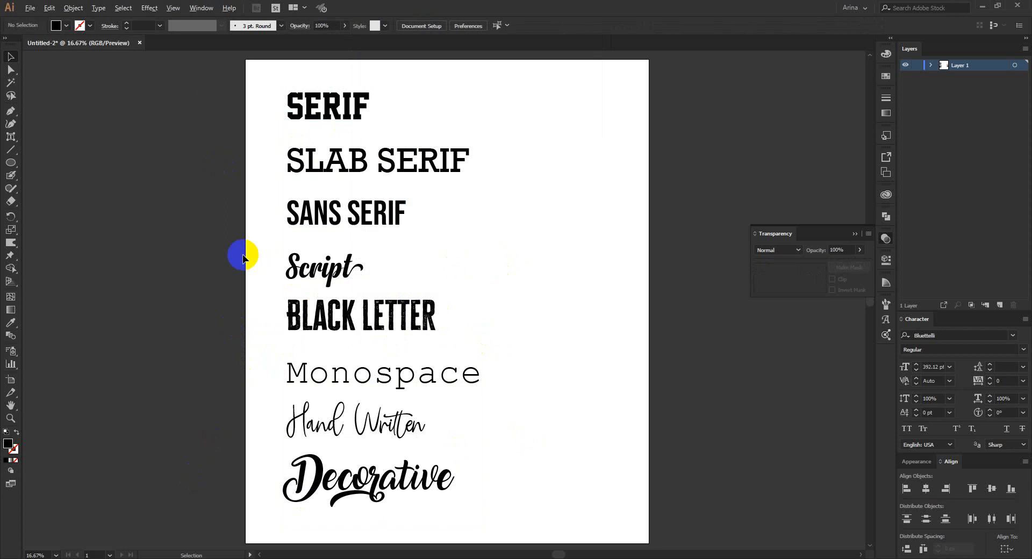
key("alt")
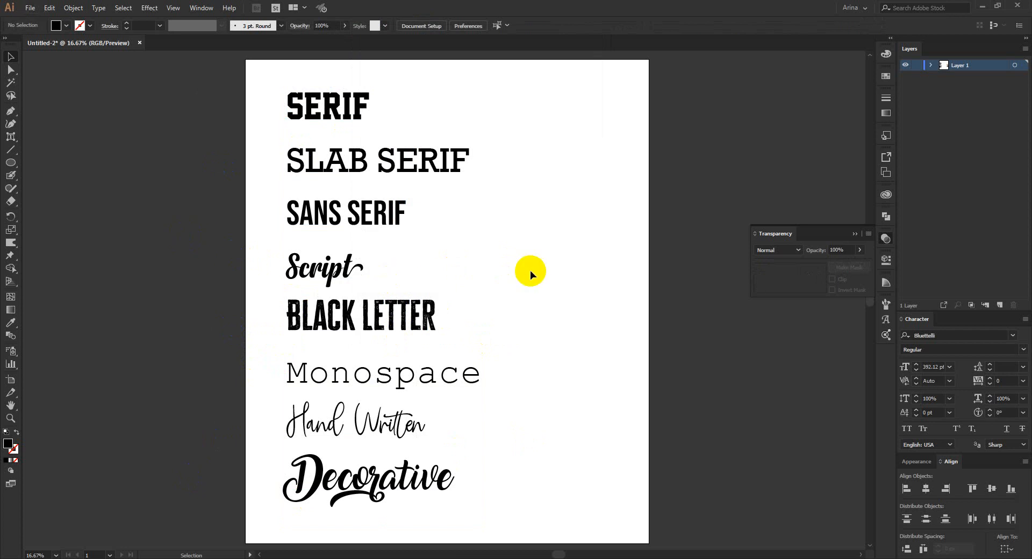
scroll(525, 325, "up", 1)
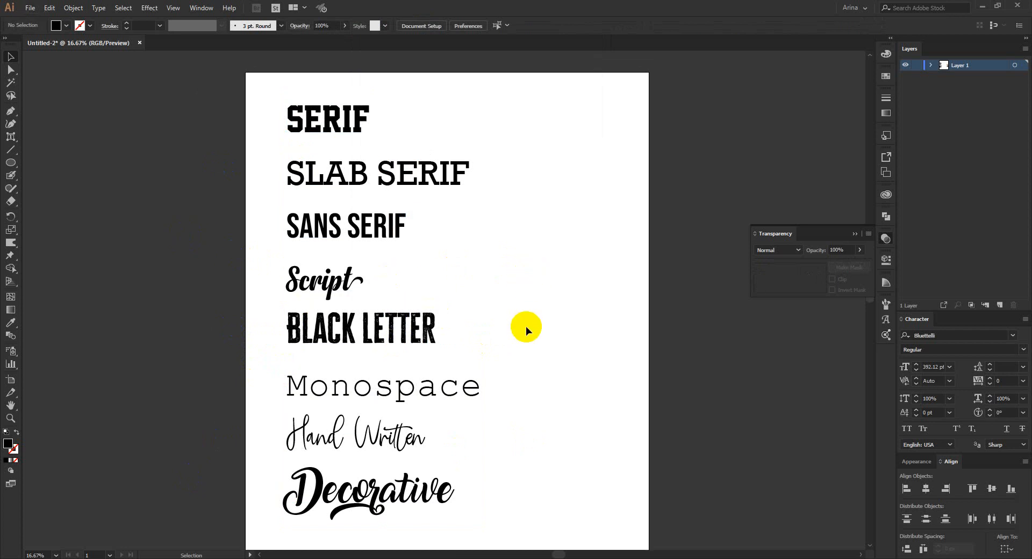
scroll(526, 327, "down", 1)
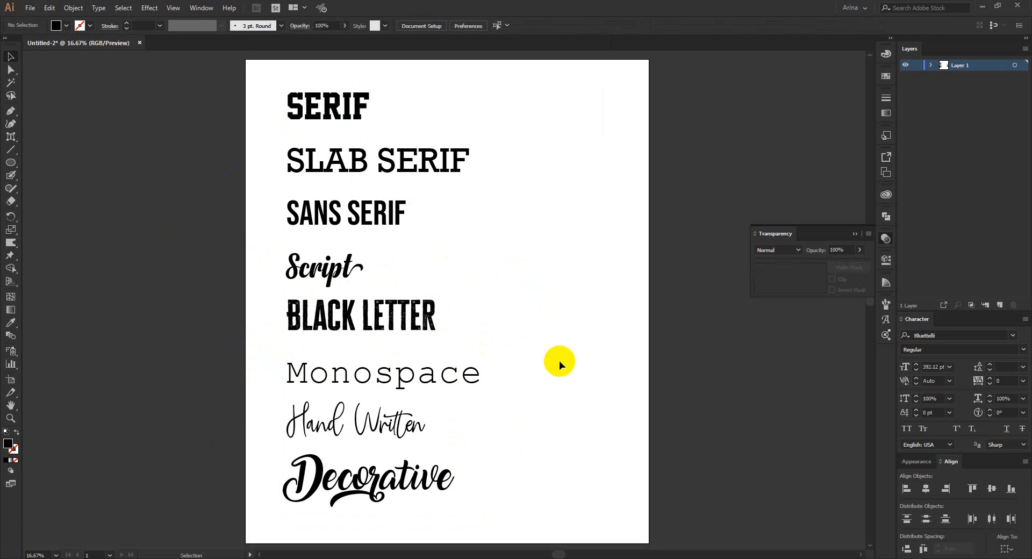
Step: Duplicate the Hand Written text into the blank area beside SANS SERIF and replace the copy's text with "facebook"
left_click_drag(379, 430, 559, 245)
scroll(560, 245, "up", 1)
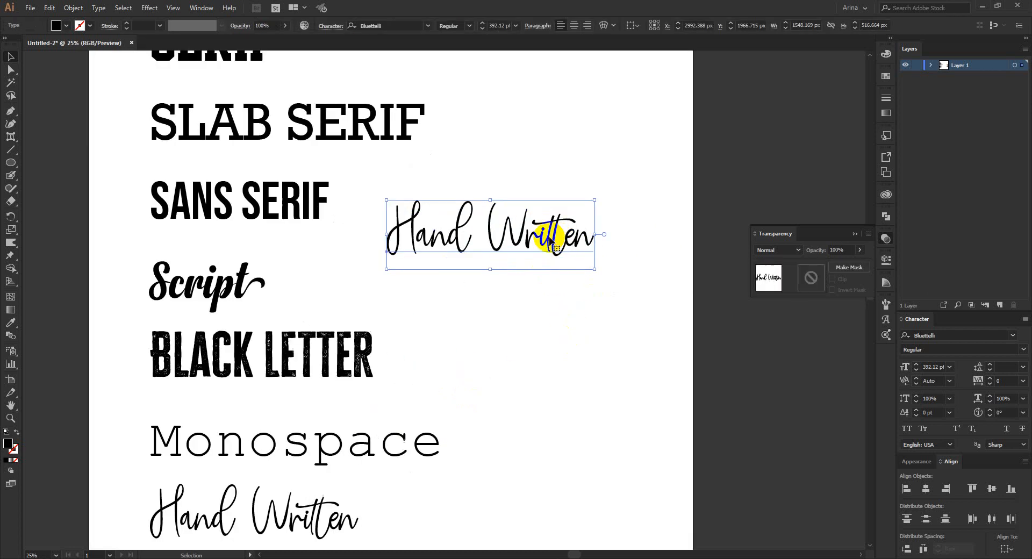
double_click(520, 241)
key("ctrl+a")
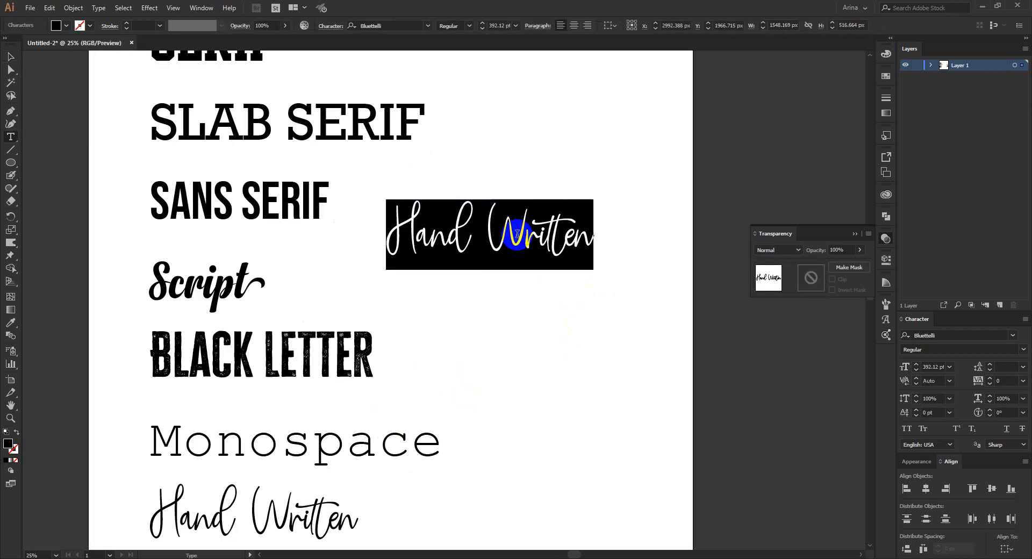
type("Facebook")
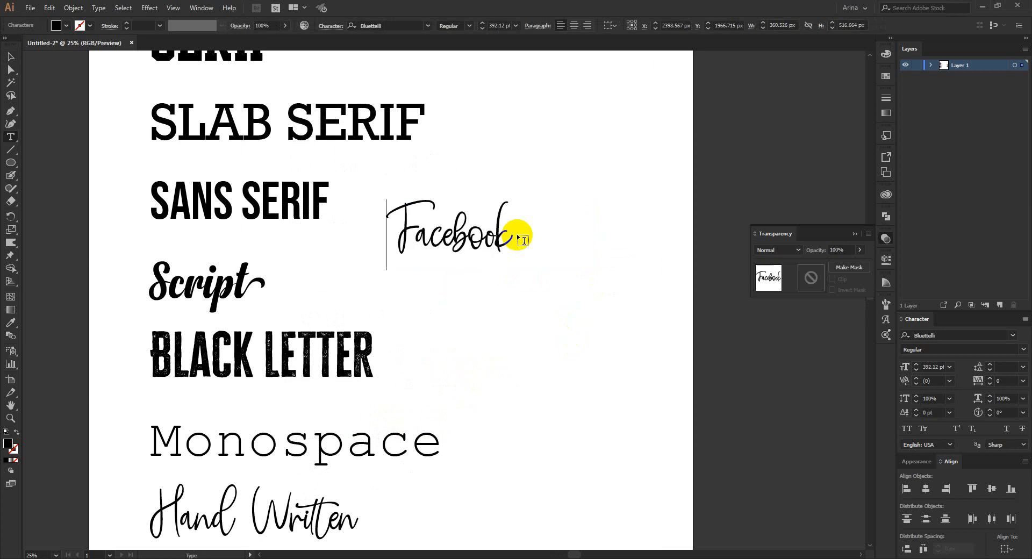
key("Delete")
type("f")
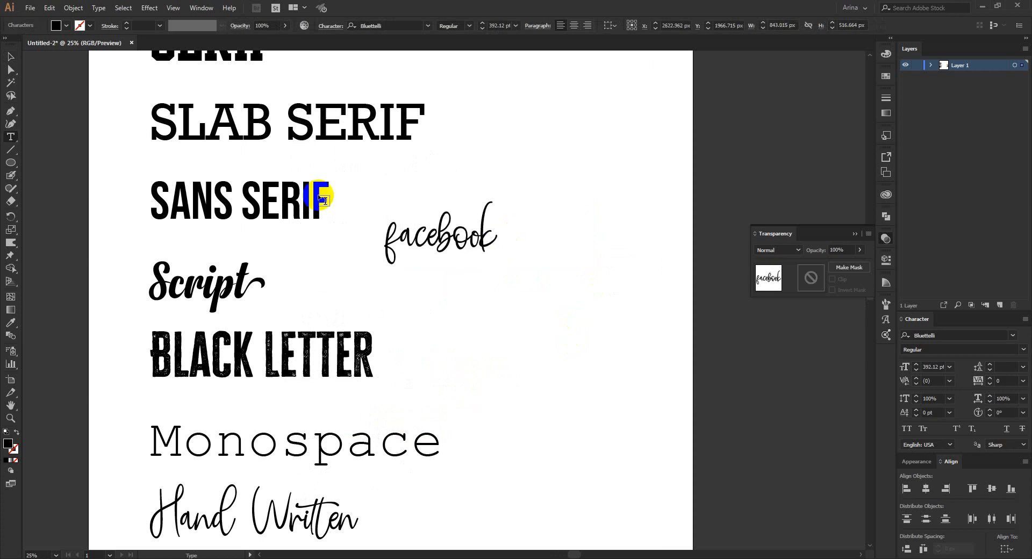
Step: Move the facebook text horizontally, farther away from the SANS SERIF text
left_click(11, 56)
scroll(460, 237, "up", 1)
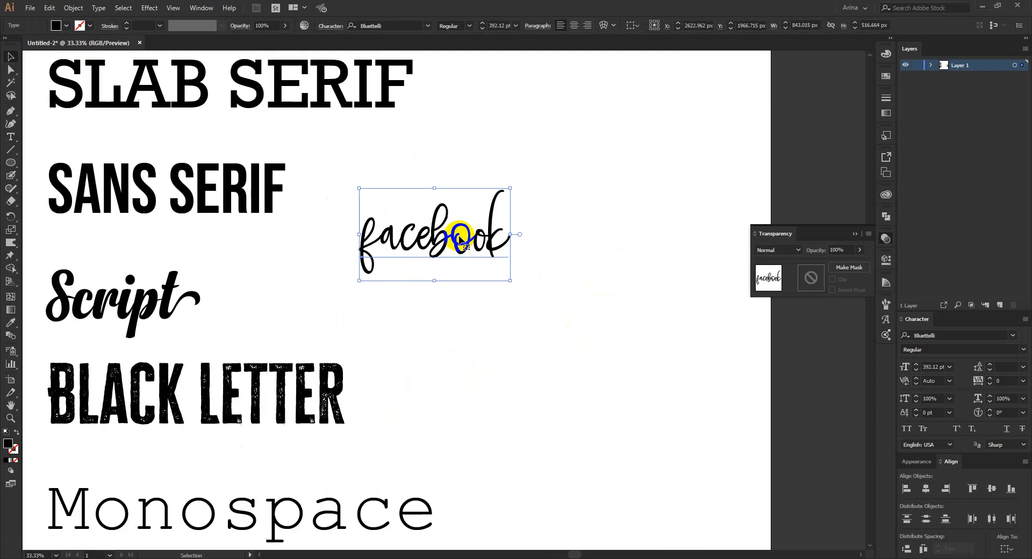
left_click_drag(461, 238, 539, 238)
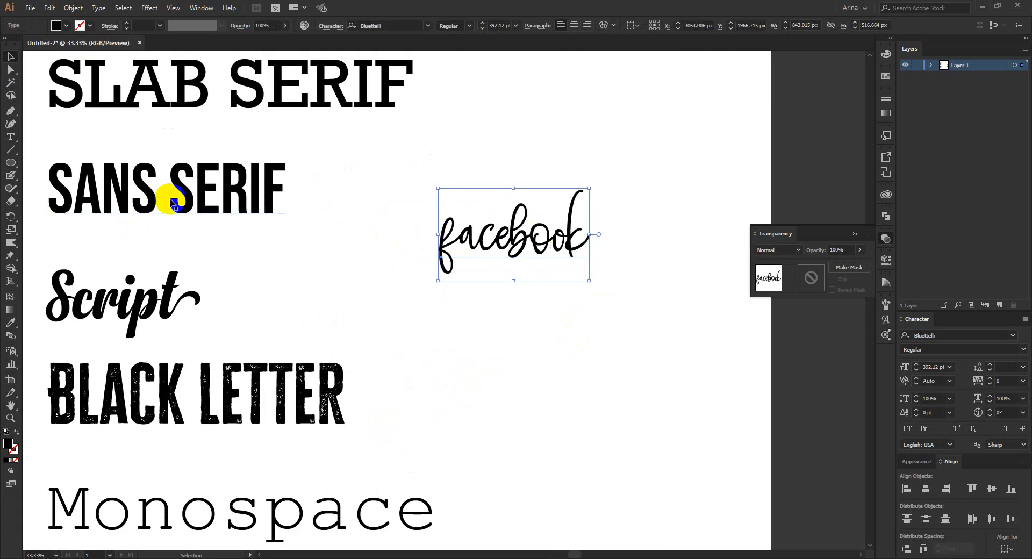
Step: With the Touch Type tool, swap the f and the k of facebook for their alternate glyphs with heart-ended swashes
left_click(10, 138)
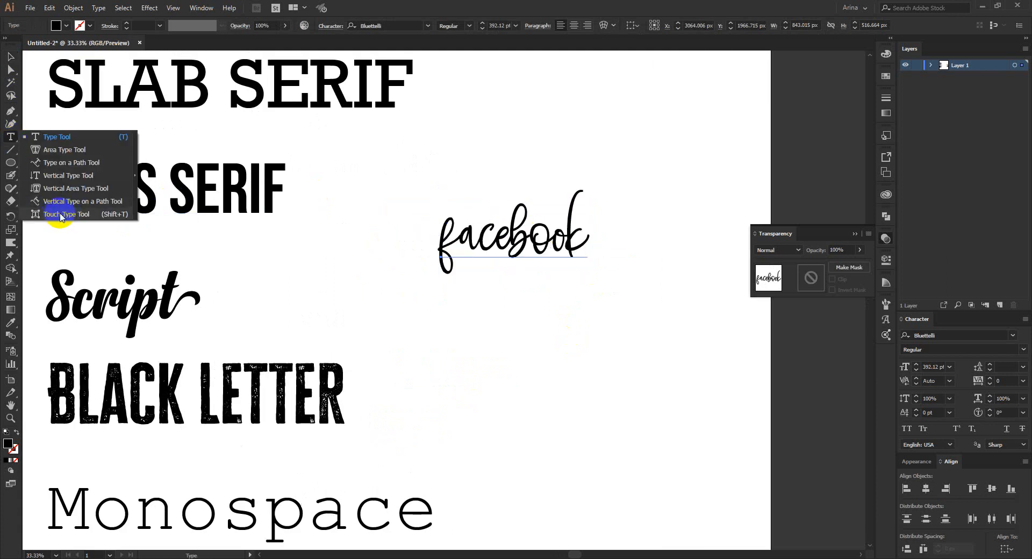
left_click(60, 215)
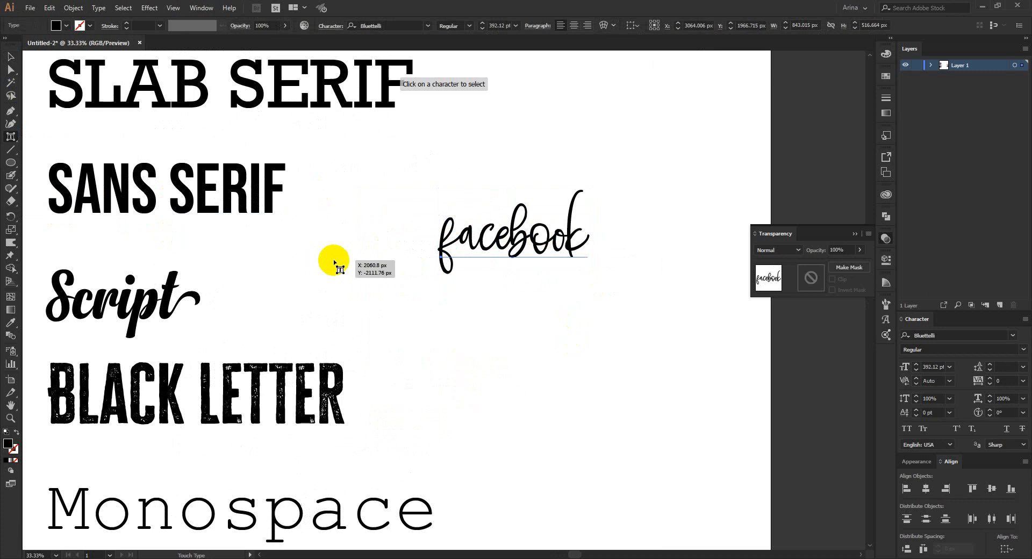
left_click(442, 235)
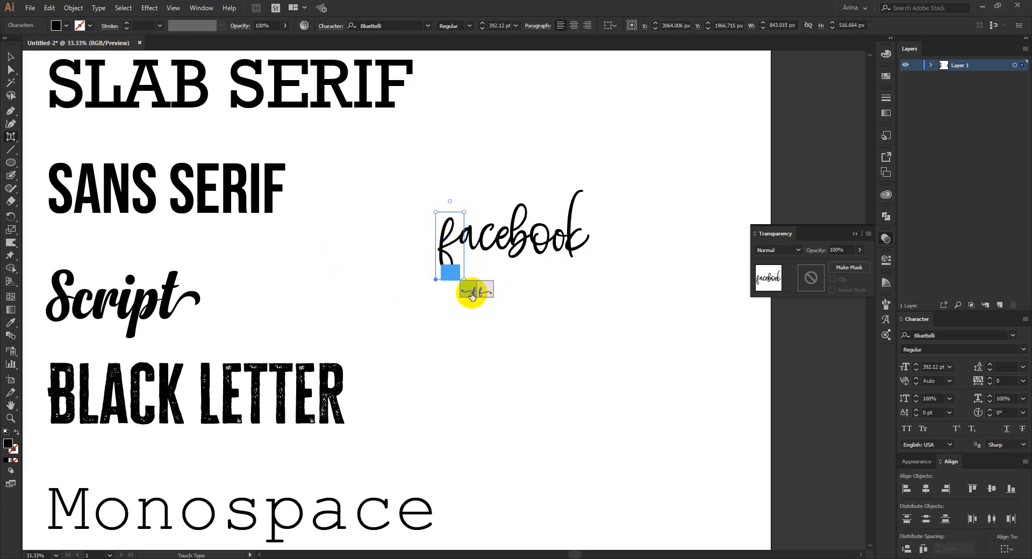
left_click(470, 293)
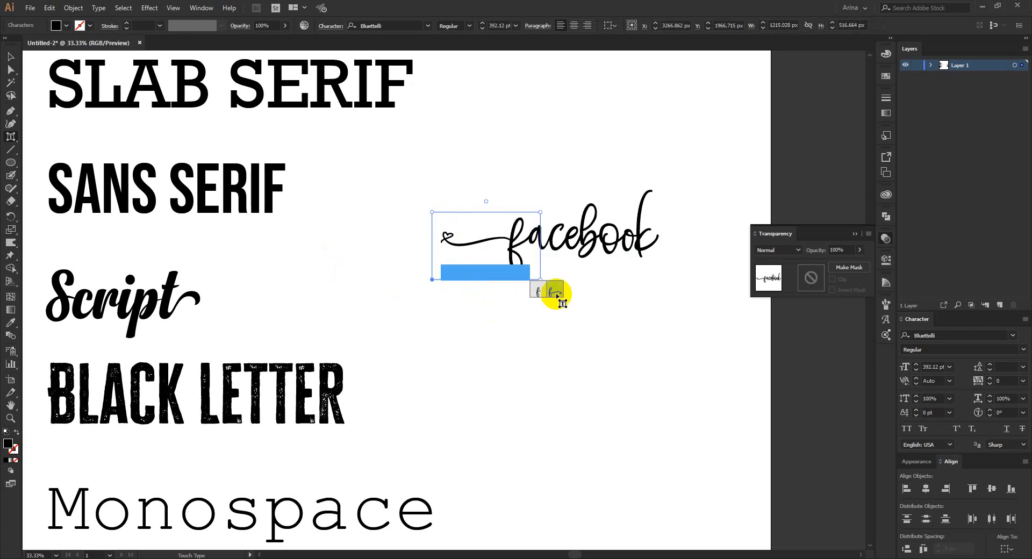
left_click(640, 246)
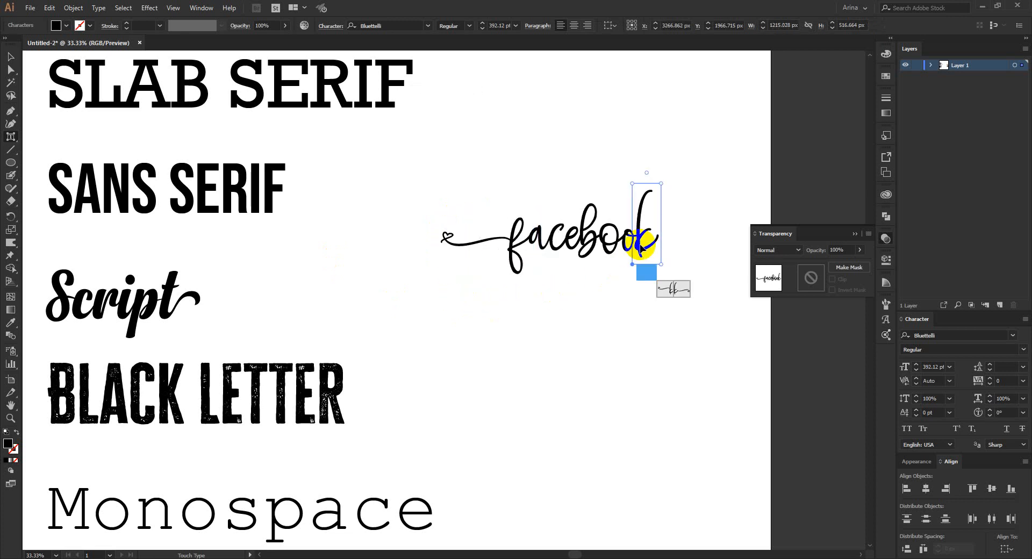
left_click(683, 292)
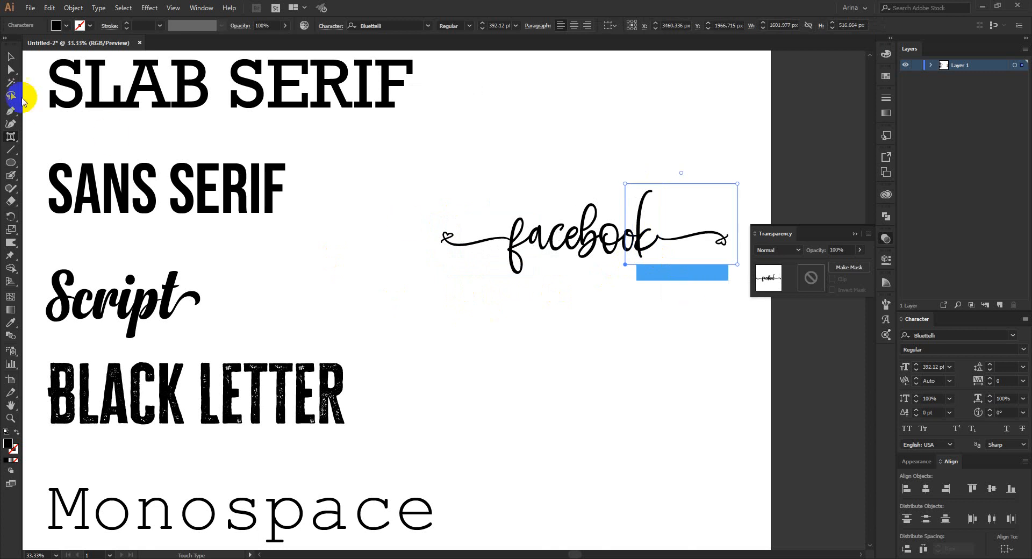
Step: Move the decorated facebook text back toward the SANS SERIF text and deselect it
left_click(10, 56)
left_click(546, 343)
left_click_drag(590, 249, 500, 250)
left_click(617, 392)
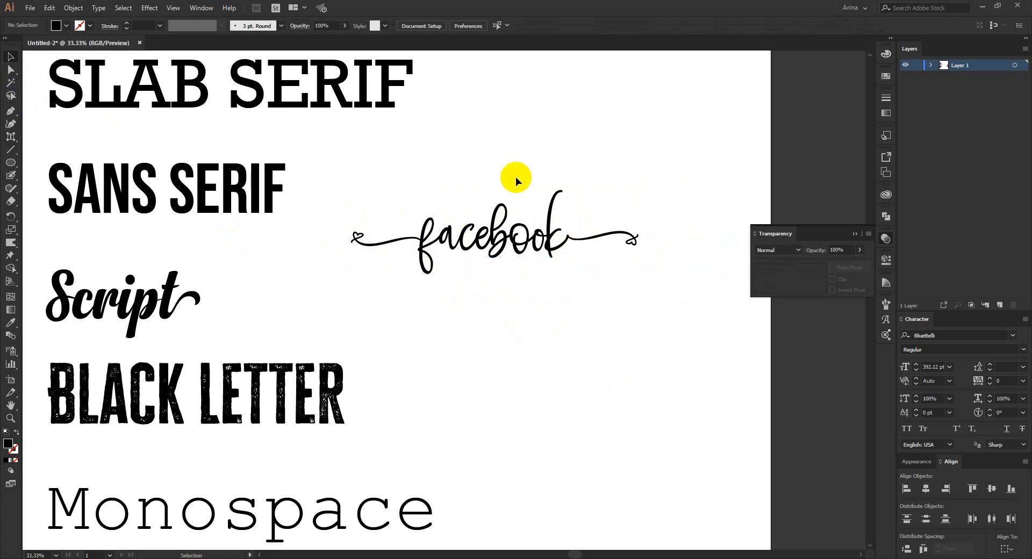
Step: Replace the letters "acebook" with "b" so that the decorated text reads "fb"
left_click(520, 248)
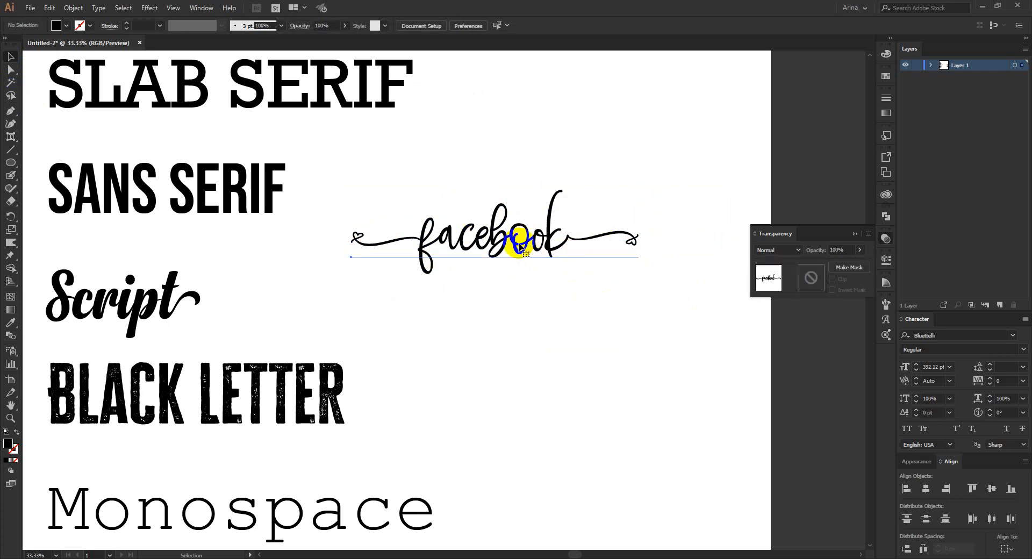
double_click(520, 248)
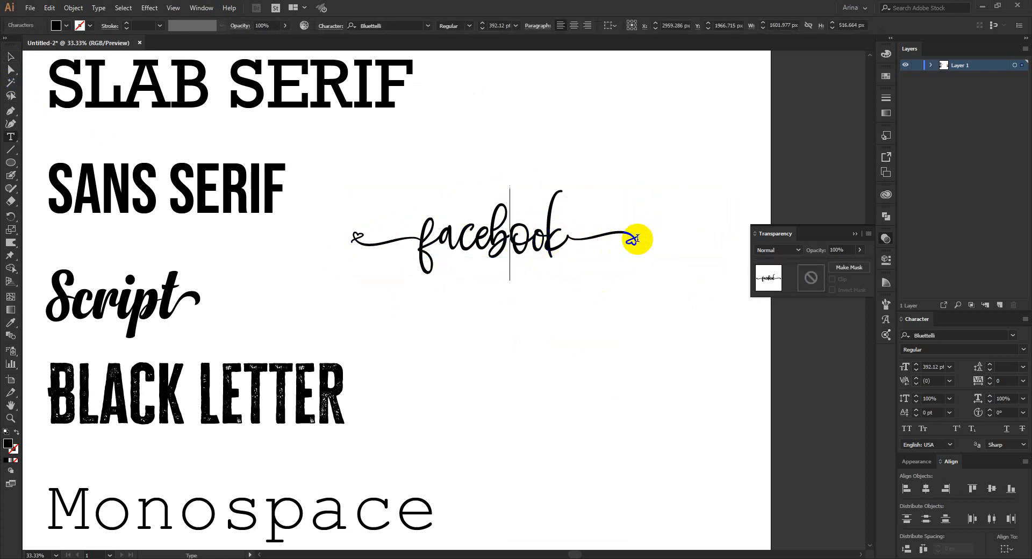
left_click_drag(636, 238, 443, 239)
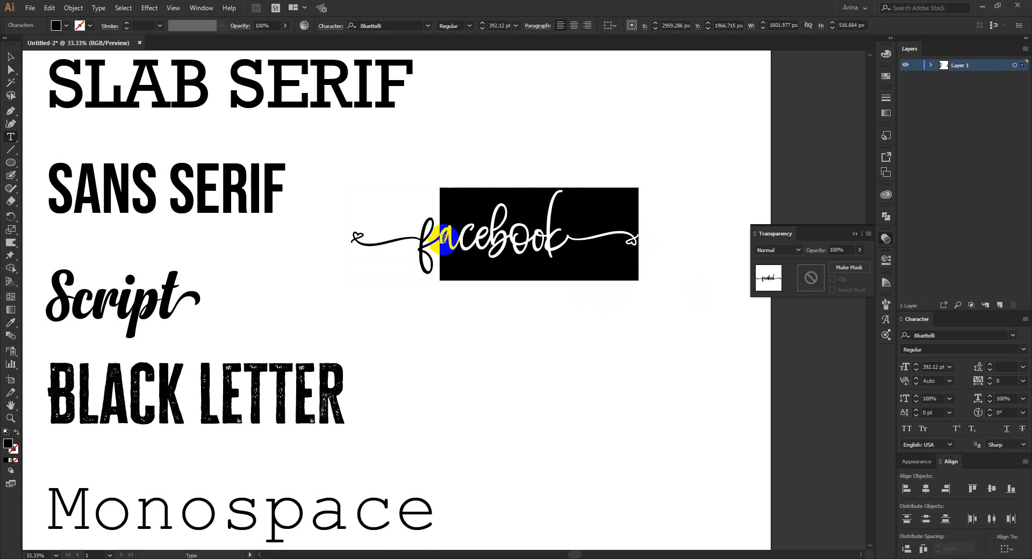
type("b")
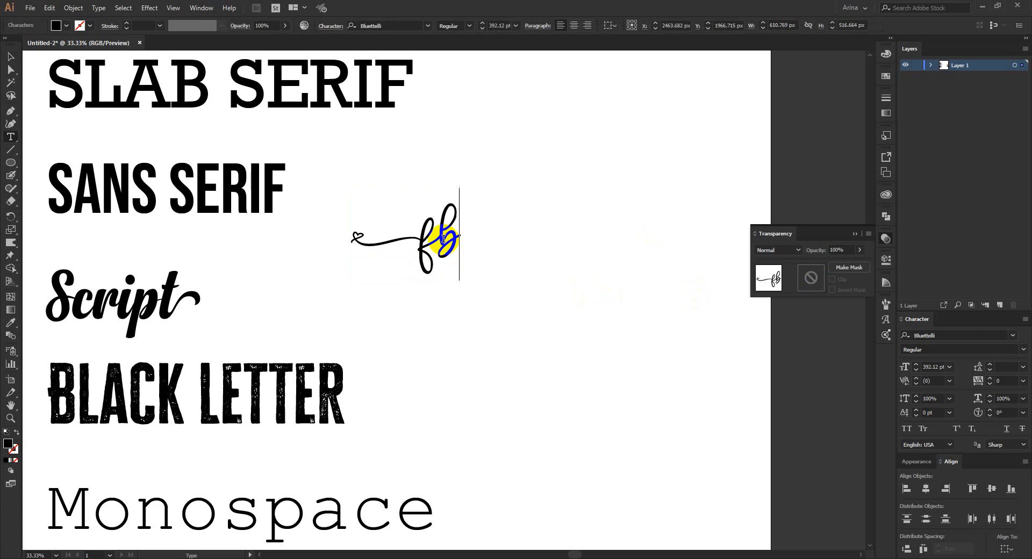
left_click(6, 56)
Step: Give the b its heart-ended swash alternate and move the fb text farther from the SANS SERIF text
key("shift+t")
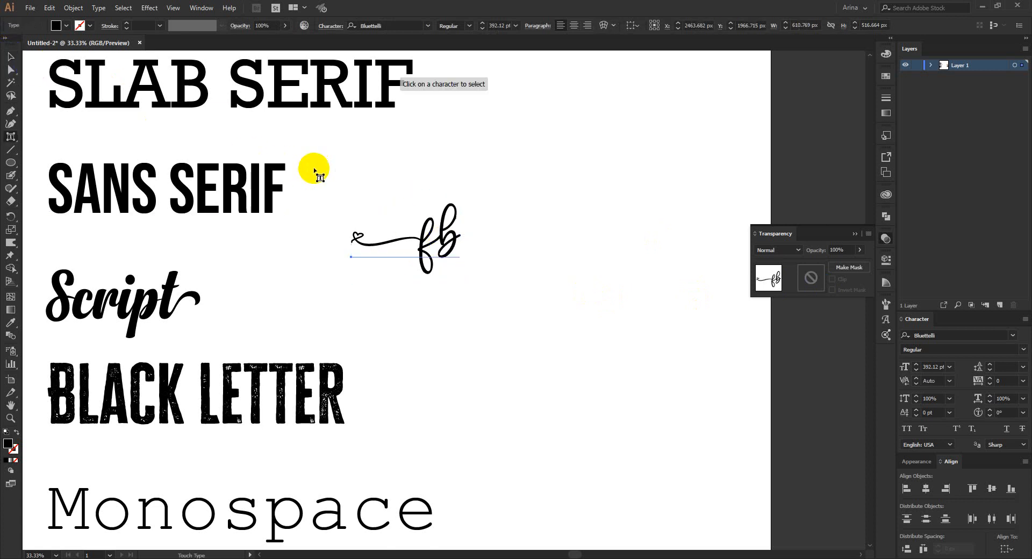
left_click_drag(451, 224, 486, 297)
left_click(487, 295)
left_click(6, 55)
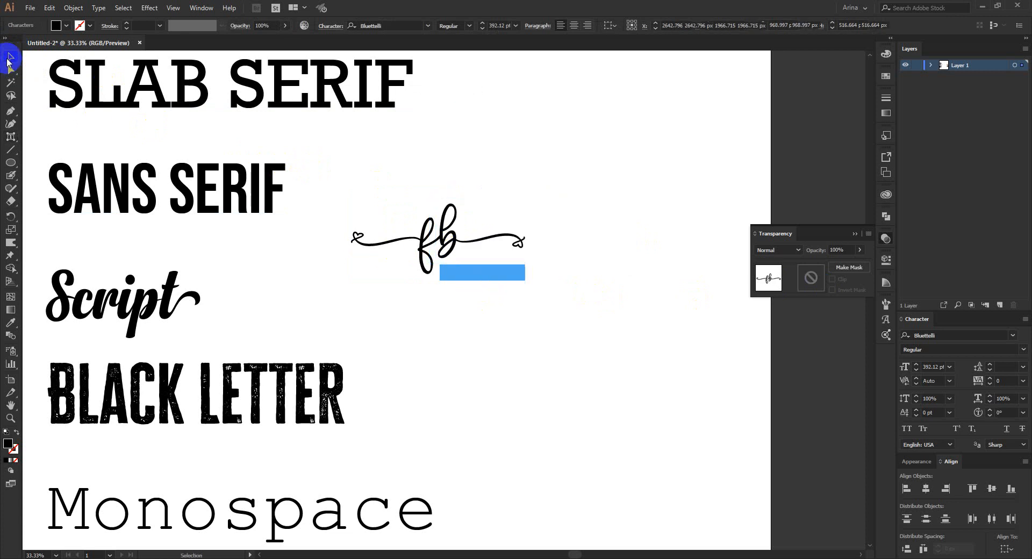
left_click_drag(449, 244, 526, 231)
left_click(571, 309)
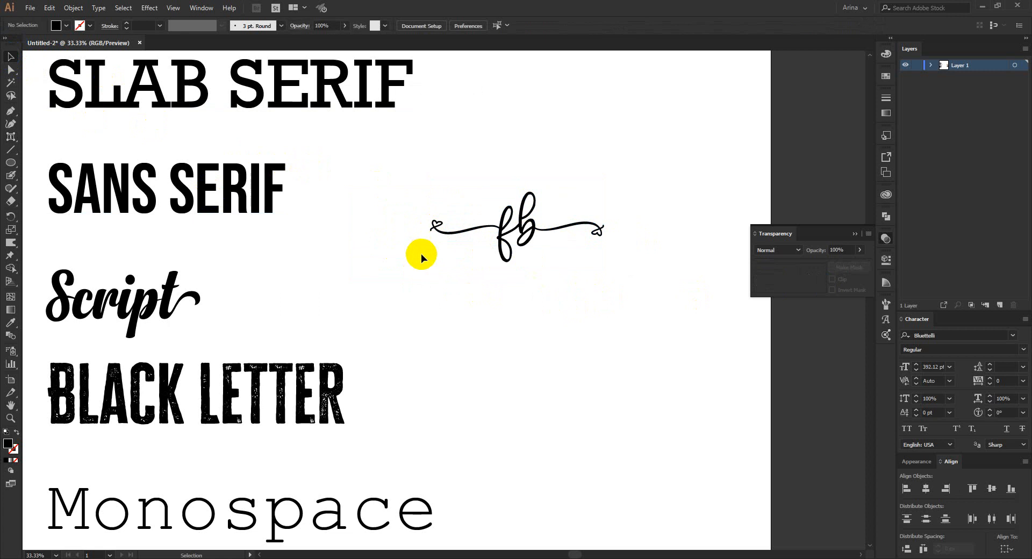
left_click_drag(413, 156, 629, 330)
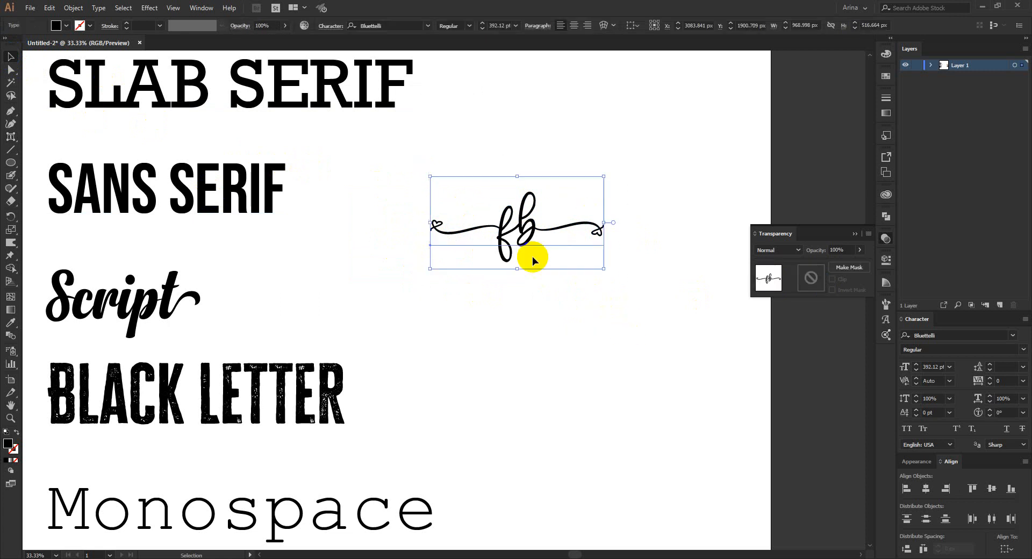
left_click(603, 373)
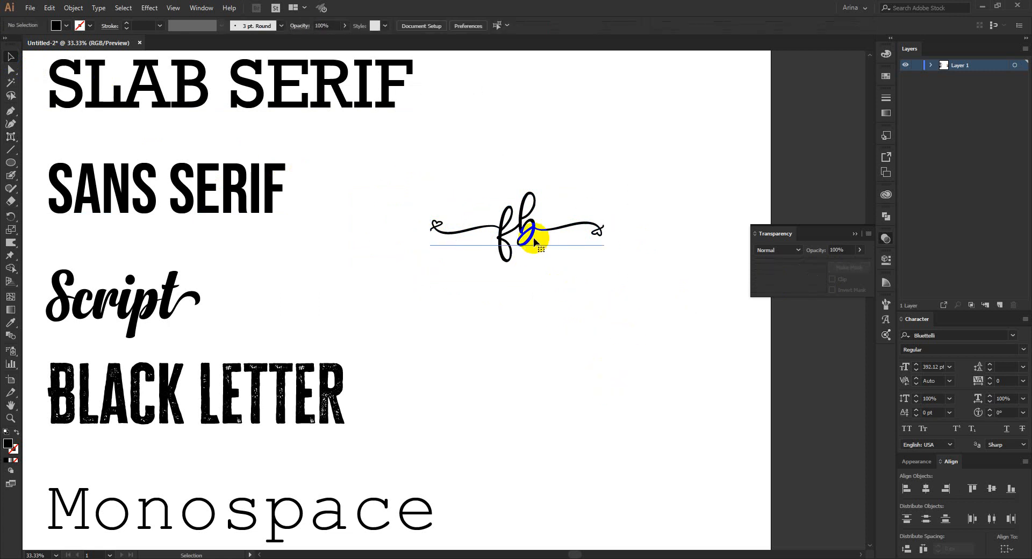
left_click(534, 239)
left_click(527, 315)
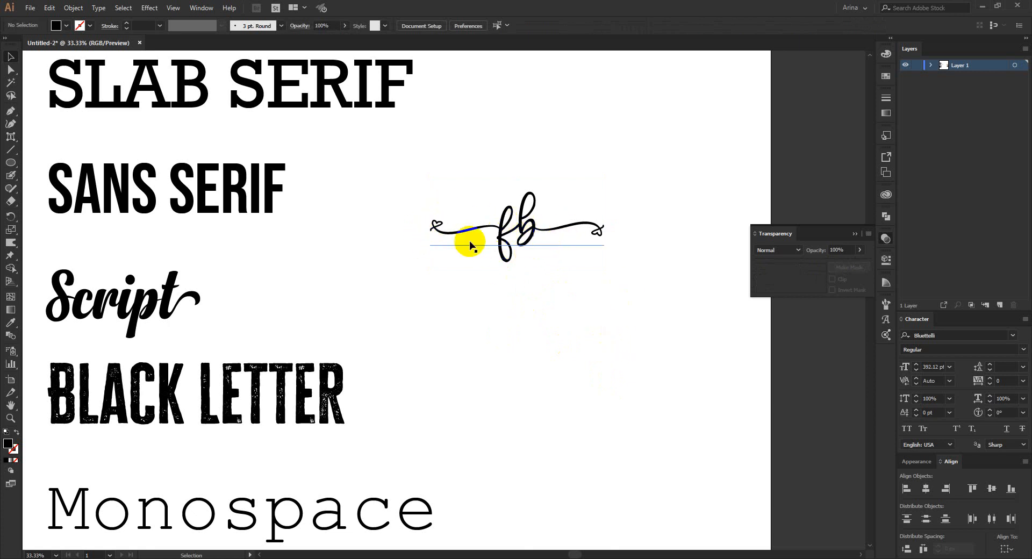
left_click(535, 337)
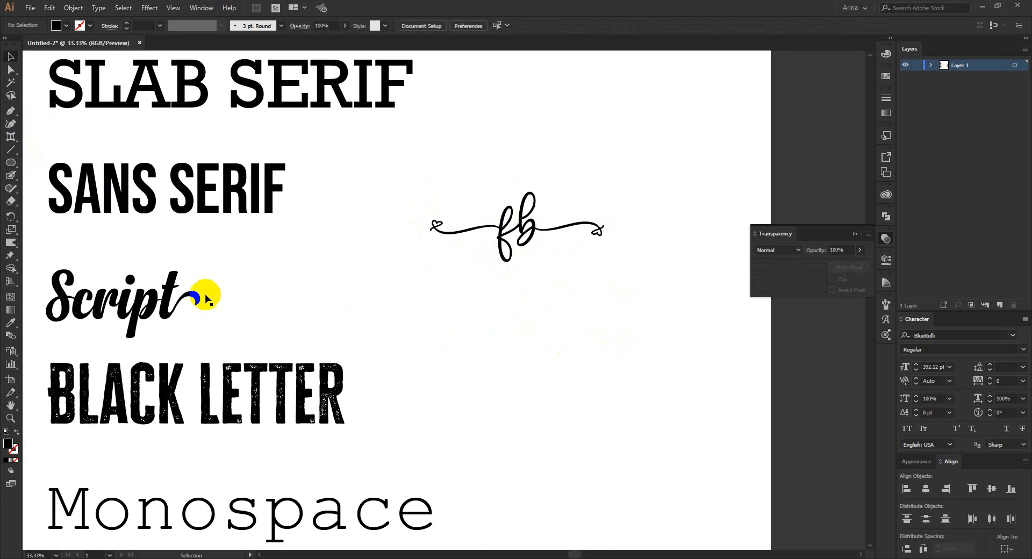
Step: Place a copy of the Script text below the fb text and swap its S for the alternate with the extended lower curl
left_click_drag(196, 295, 623, 355)
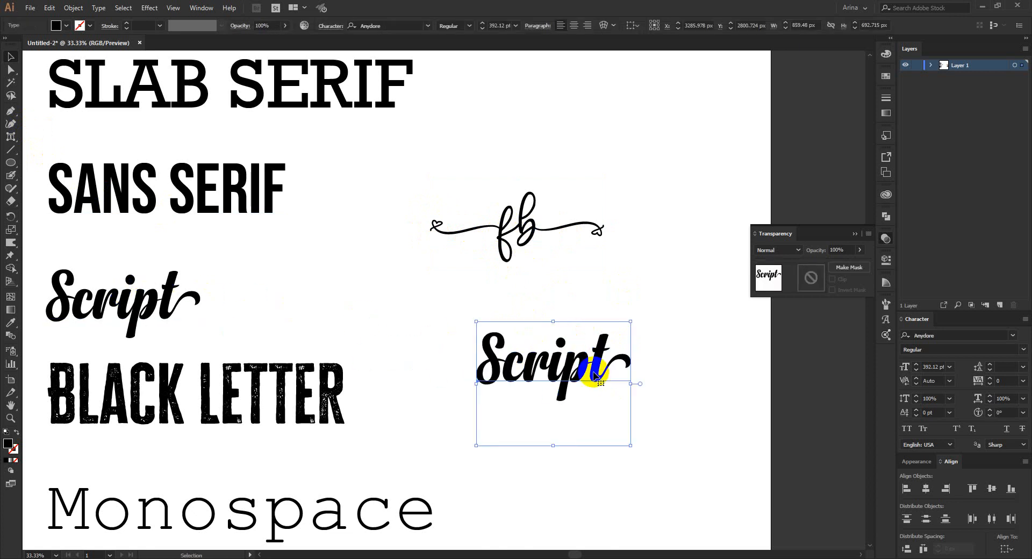
key("shift+t")
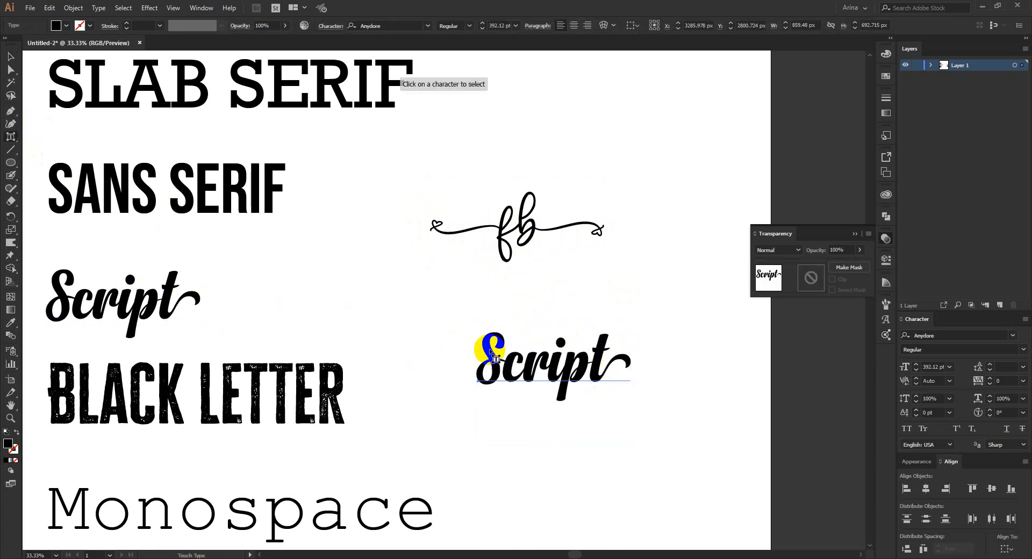
left_click(496, 342)
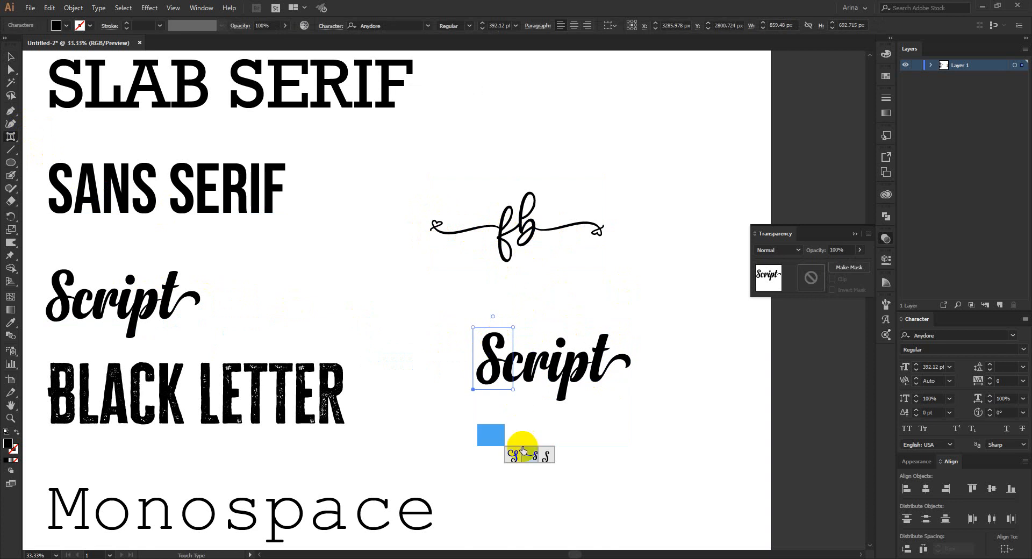
left_click(547, 457)
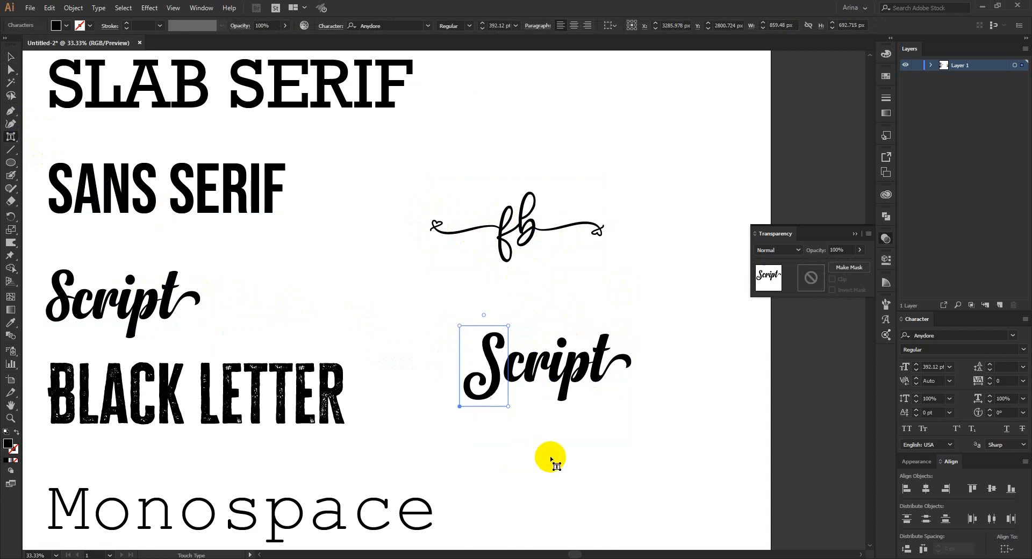
key("v")
left_click_drag(497, 359, 551, 332)
Step: Duplicate the BLACK LETTER text below the Script copy, with the copy scaled down to about 180 pt
left_click_drag(310, 395, 639, 492)
scroll(611, 449, "down", 1)
scroll(595, 527, "up", 1)
scroll(595, 528, "down", 1)
scroll(507, 404, "down", 1)
Step: Check individual letters of the small BLACK LETTER copy, including K, A and B, for alternate glyphs with the Touch Type tool
key("shift+t")
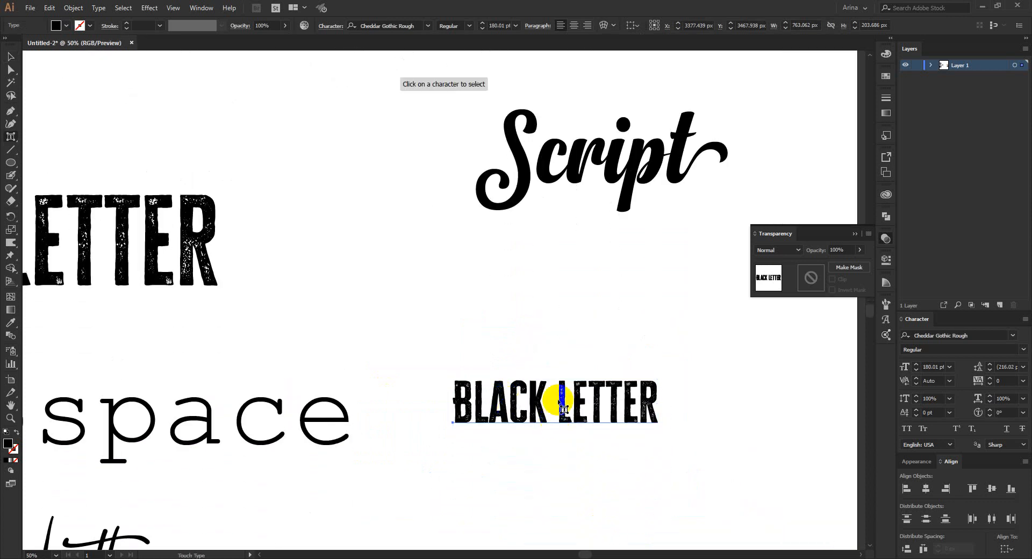
left_click(562, 395)
left_click(541, 410)
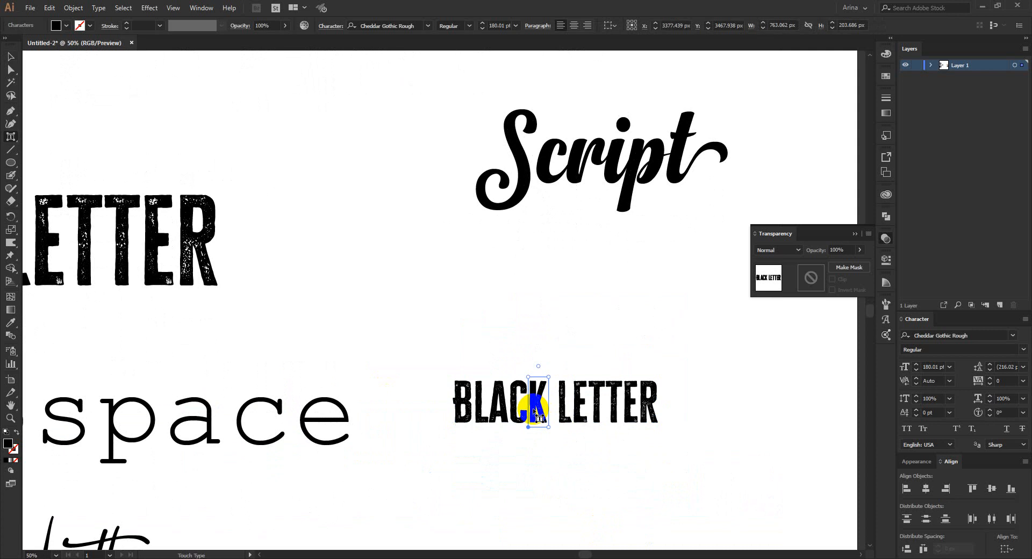
left_click(517, 410)
left_click(494, 402)
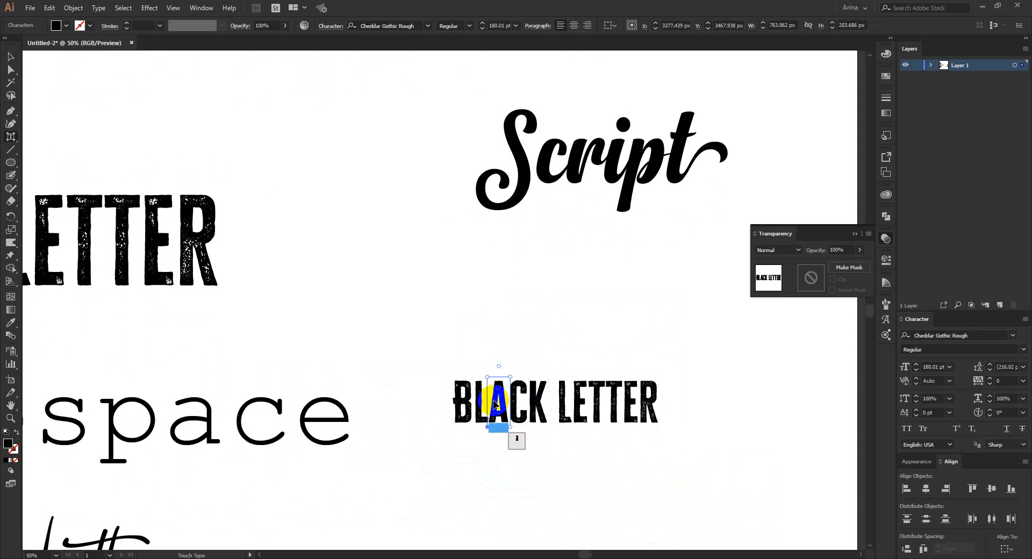
left_click(518, 445)
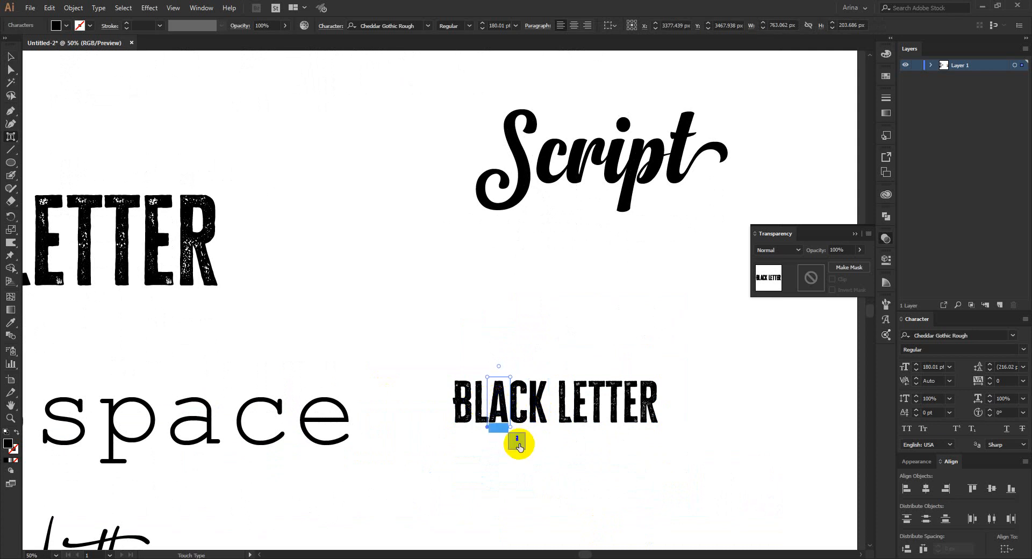
left_click(489, 423)
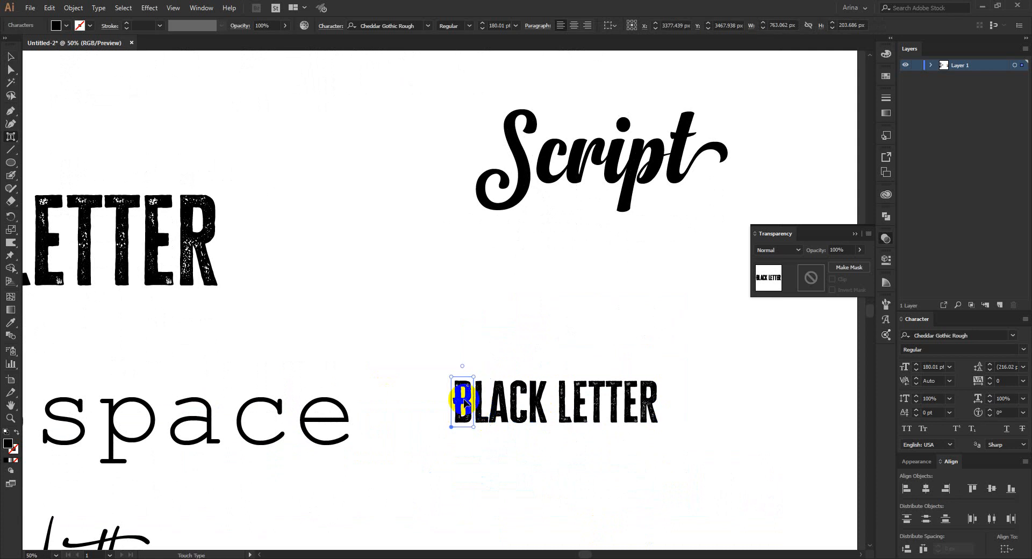
left_click(11, 59)
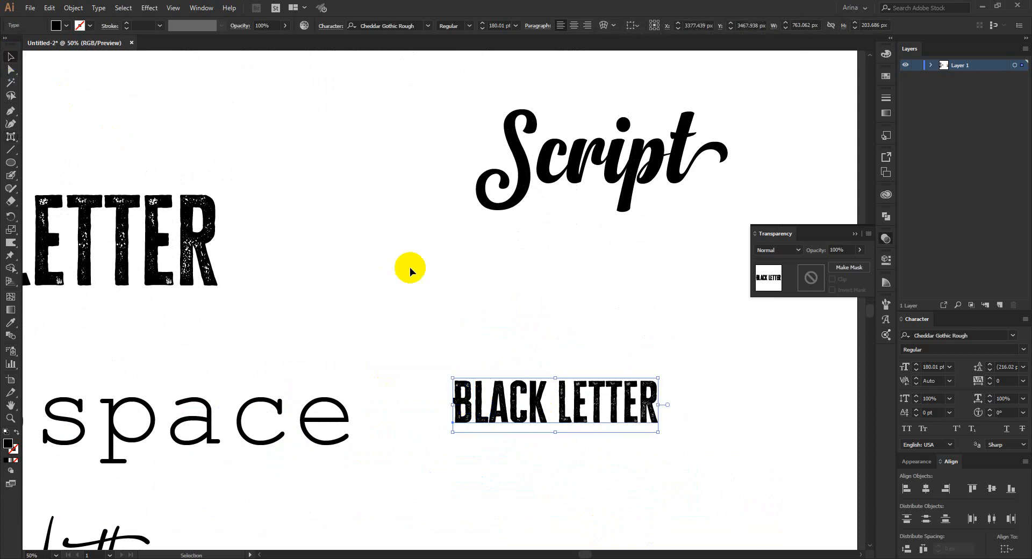
left_click(555, 360)
scroll(555, 360, "down", 2)
scroll(555, 360, "down", 1)
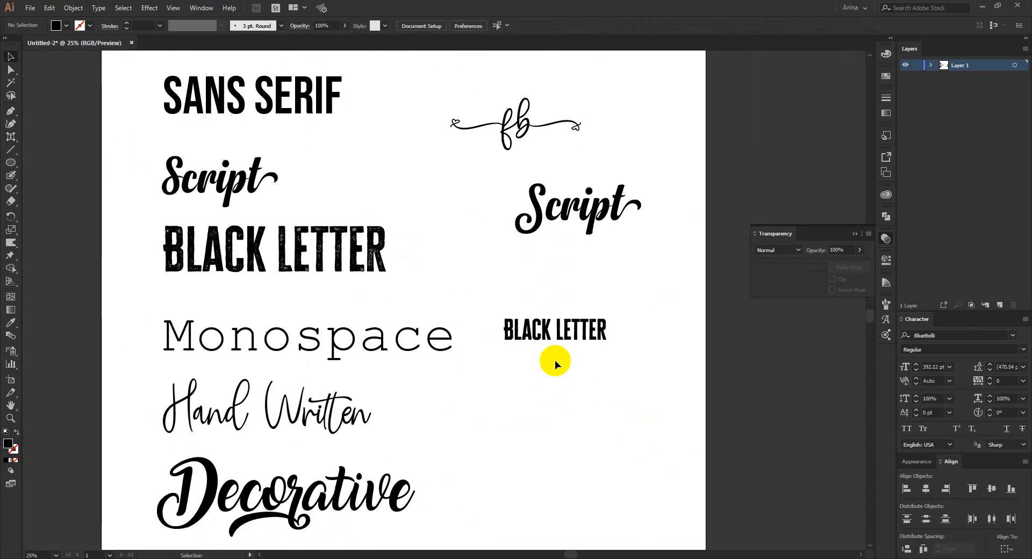
Step: Swap the r in the Decorative text for the plain alternate without the long underline swash, using the Touch Type tool
scroll(469, 353, "down", 1)
scroll(329, 498, "up", 1)
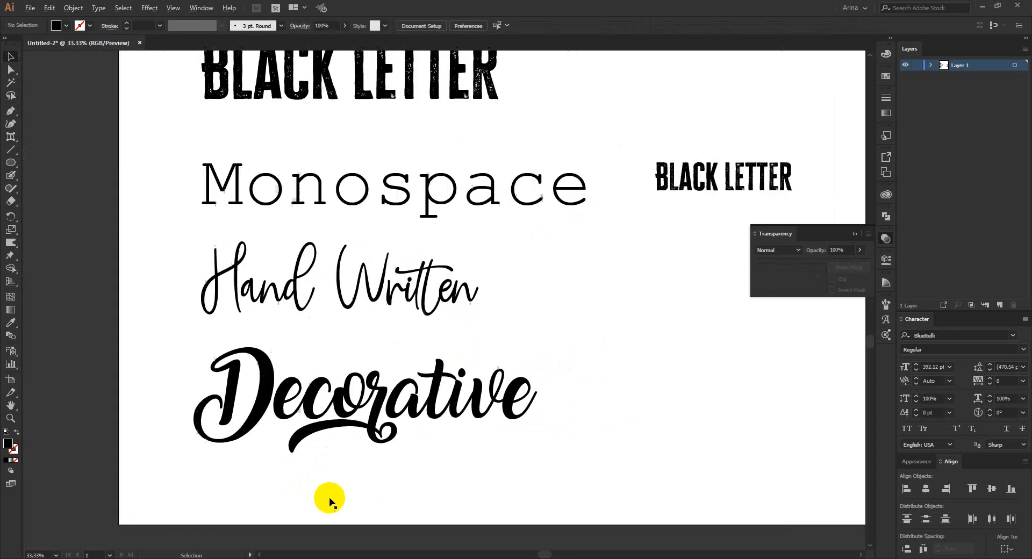
left_click(364, 422)
key("shift+t")
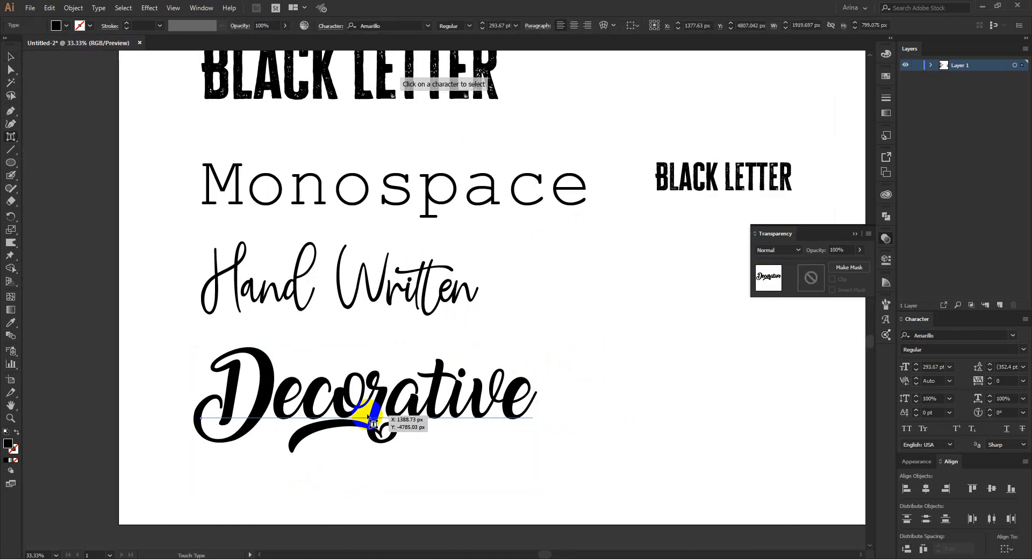
left_click(384, 385)
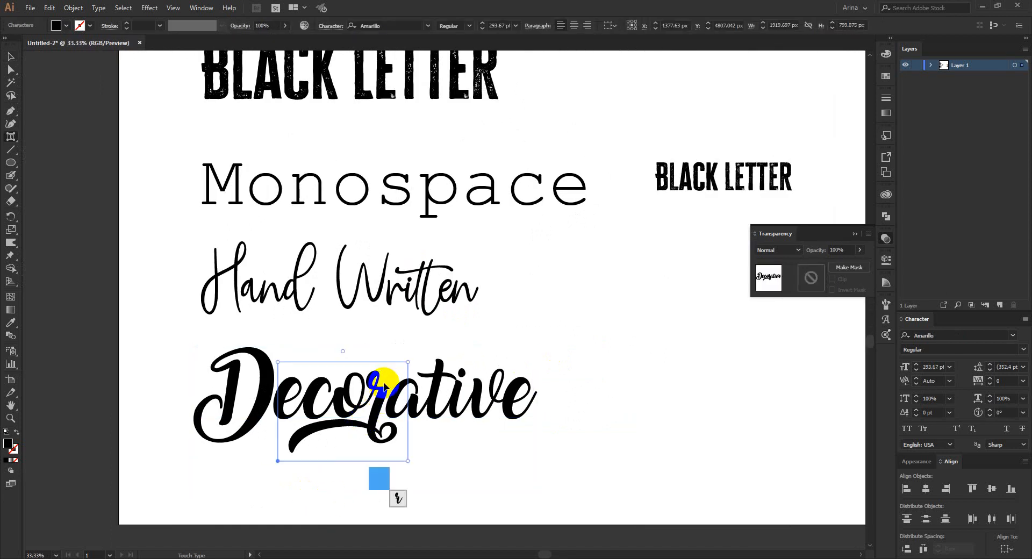
left_click(397, 498)
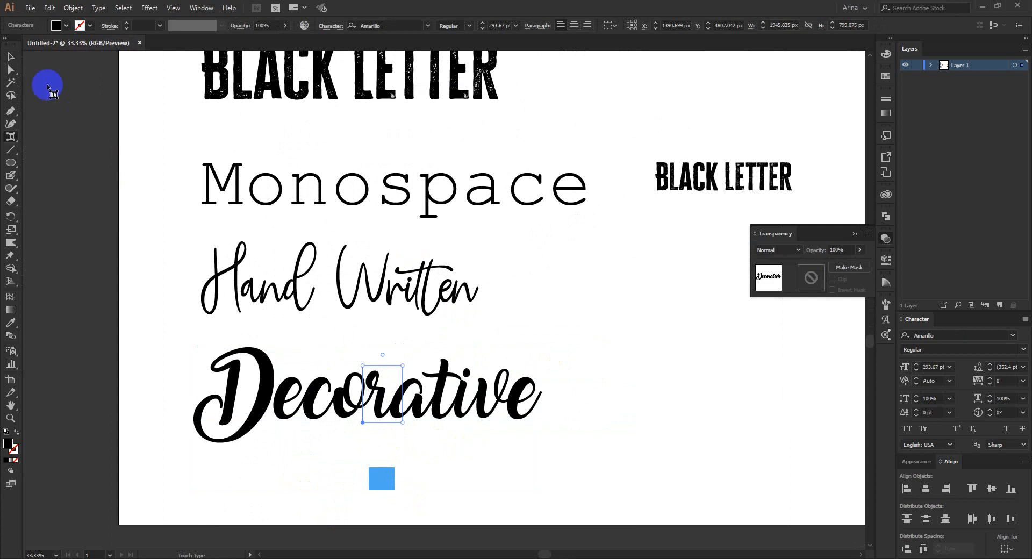
left_click(12, 57)
left_click(561, 401)
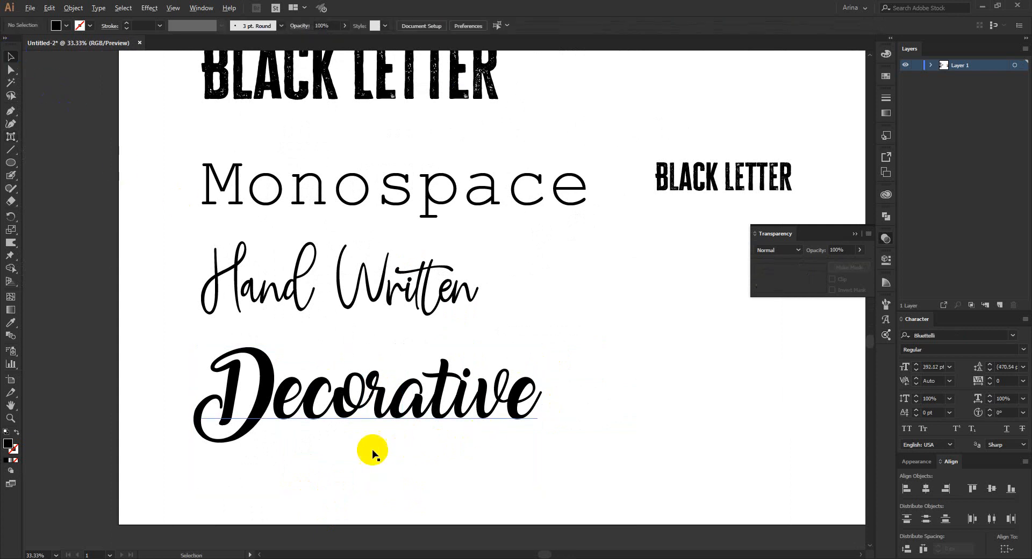
Step: Move the black Desings T-shirt design from outside the artboard to the empty space beside the SERIF and SLAB SERIF texts
scroll(369, 451, "down", 2)
scroll(521, 423, "up", 2)
scroll(389, 360, "down", 1)
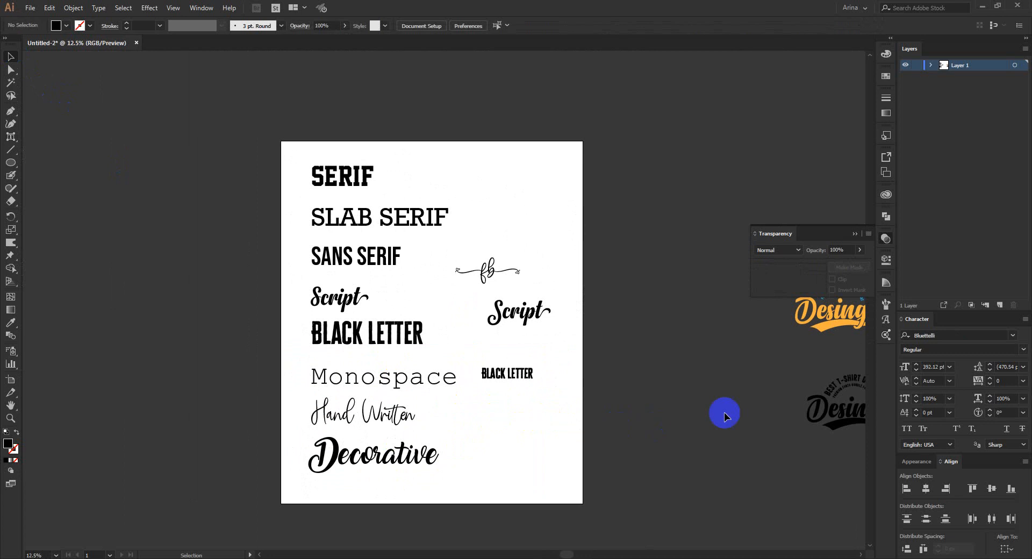
left_click_drag(774, 374, 874, 490)
left_click_drag(848, 421, 515, 215)
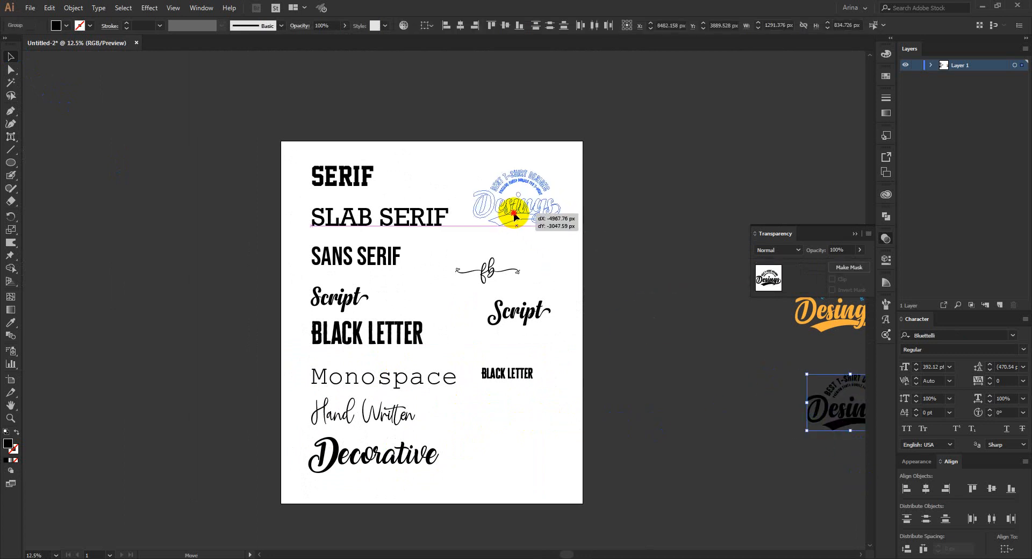
Step: Examine the lettering and swash of the Desings design up close, then the whole set of sample texts on the artboard
scroll(556, 185, "up", 3)
scroll(536, 175, "up", 1)
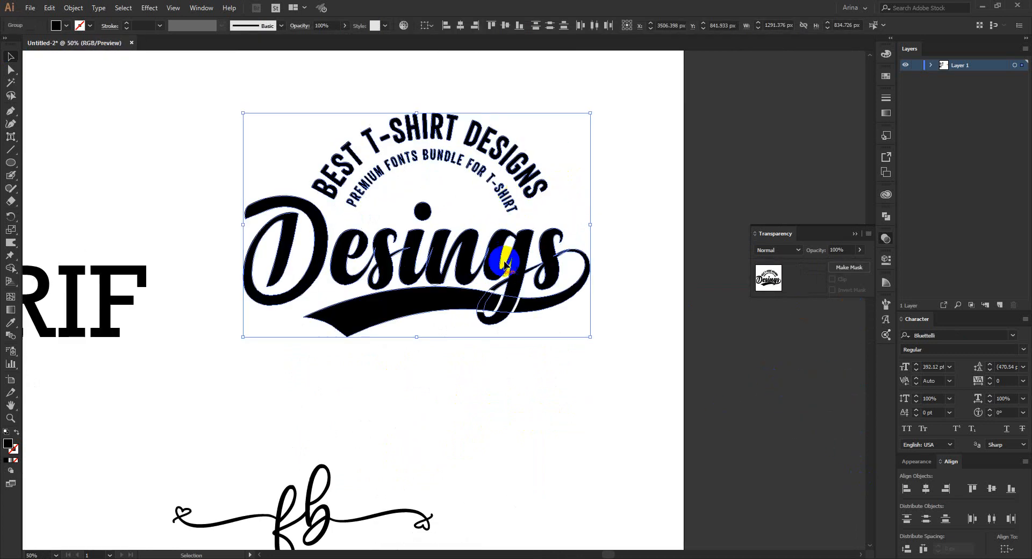
left_click(533, 399)
left_click_drag(638, 364, 263, 87)
left_click(440, 335)
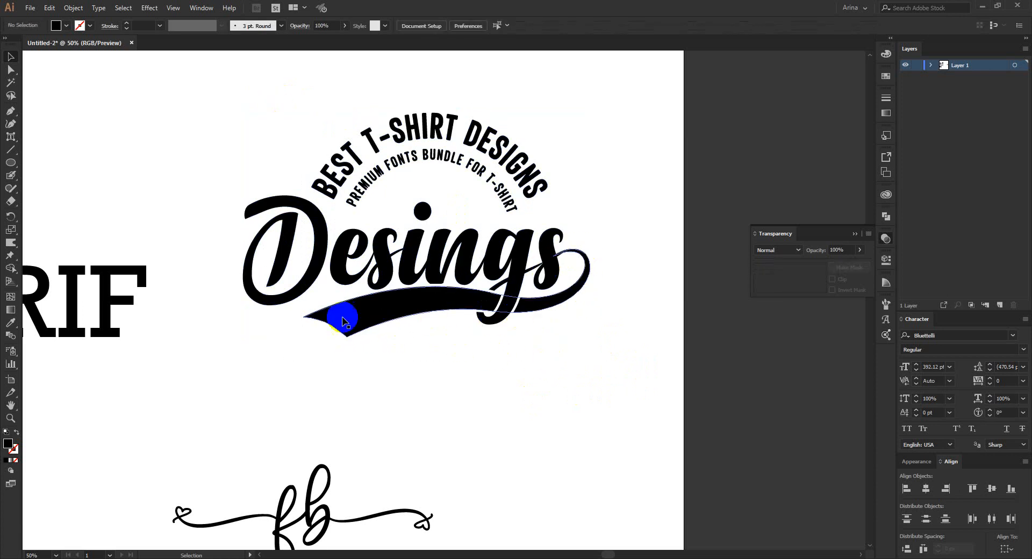
scroll(502, 333, "down", 2)
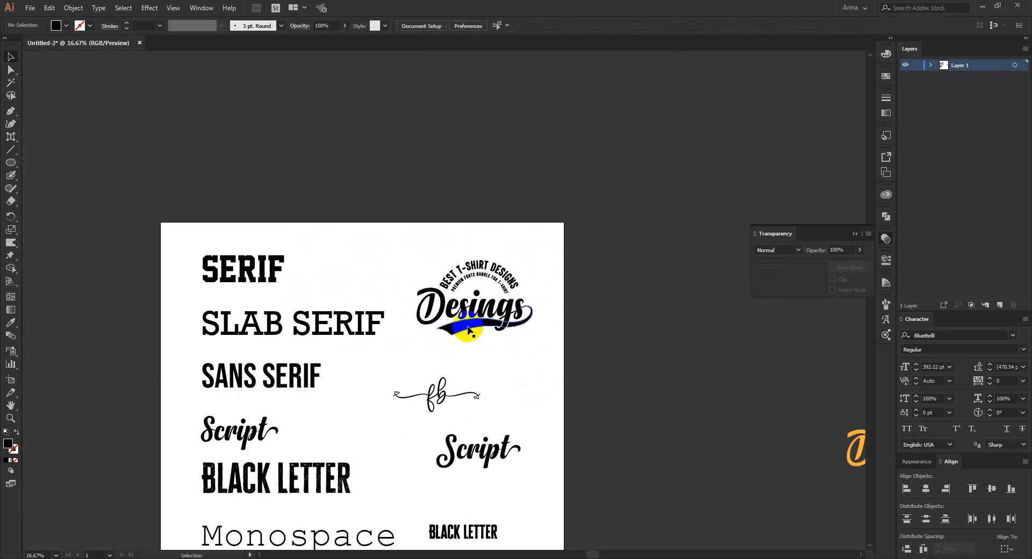
scroll(530, 345, "down", 4)
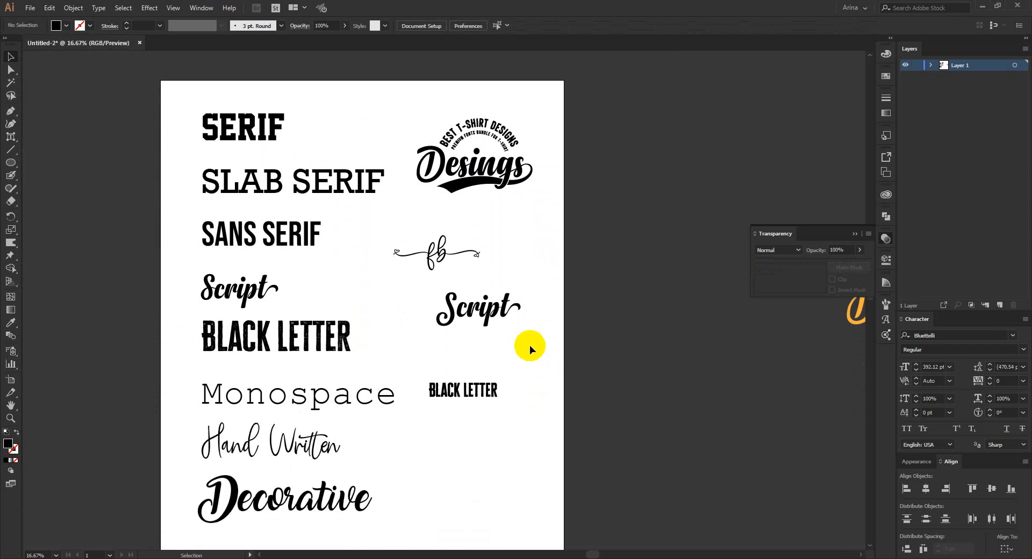
scroll(530, 345, "down", 1)
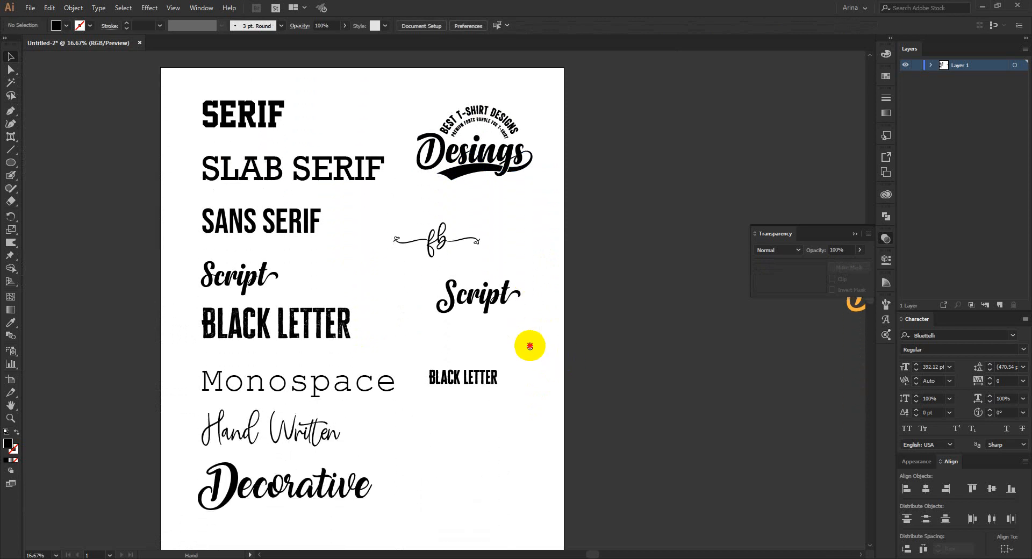
scroll(537, 341, "down", 1)
scroll(537, 341, "left", 1)
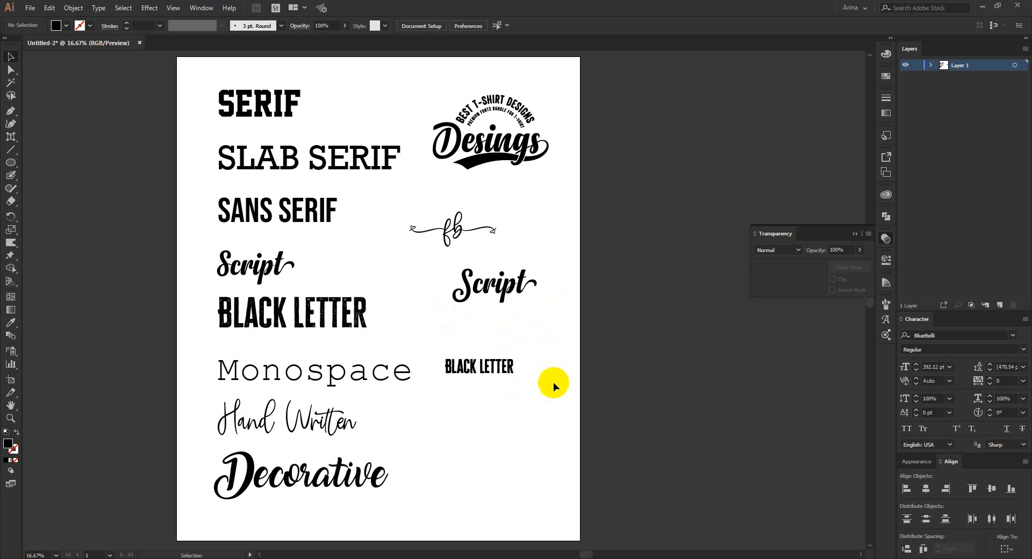
left_click(460, 232)
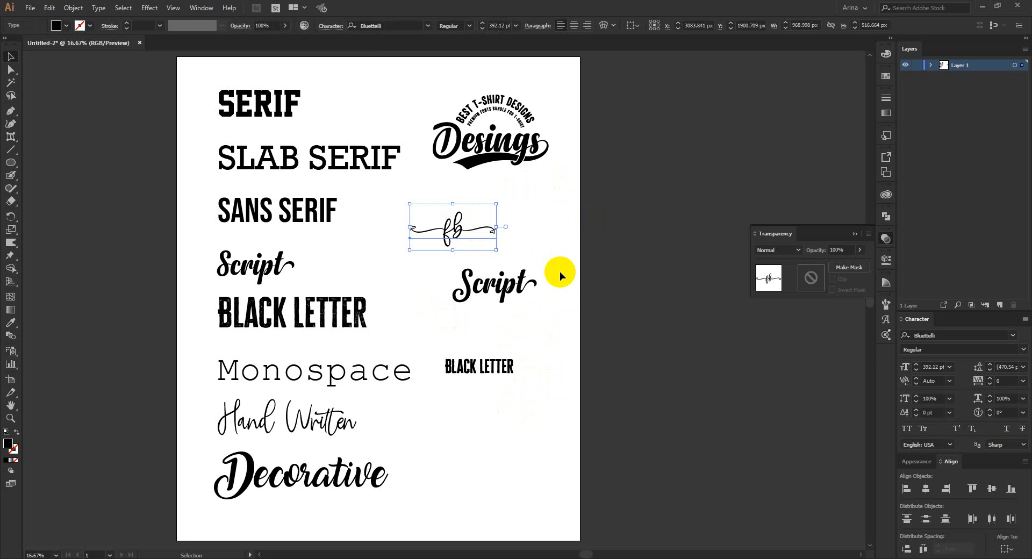
left_click(559, 272)
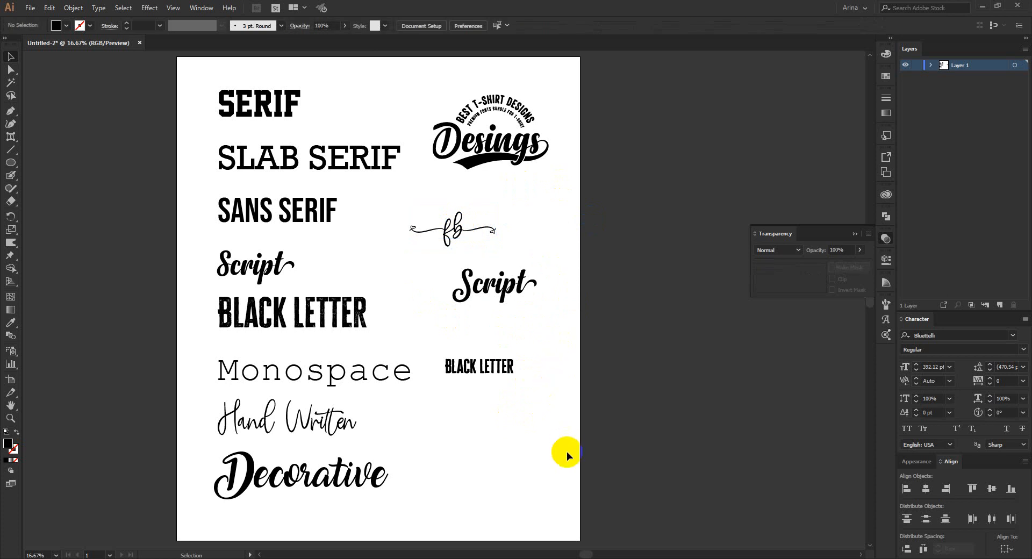
left_click_drag(565, 451, 436, 196)
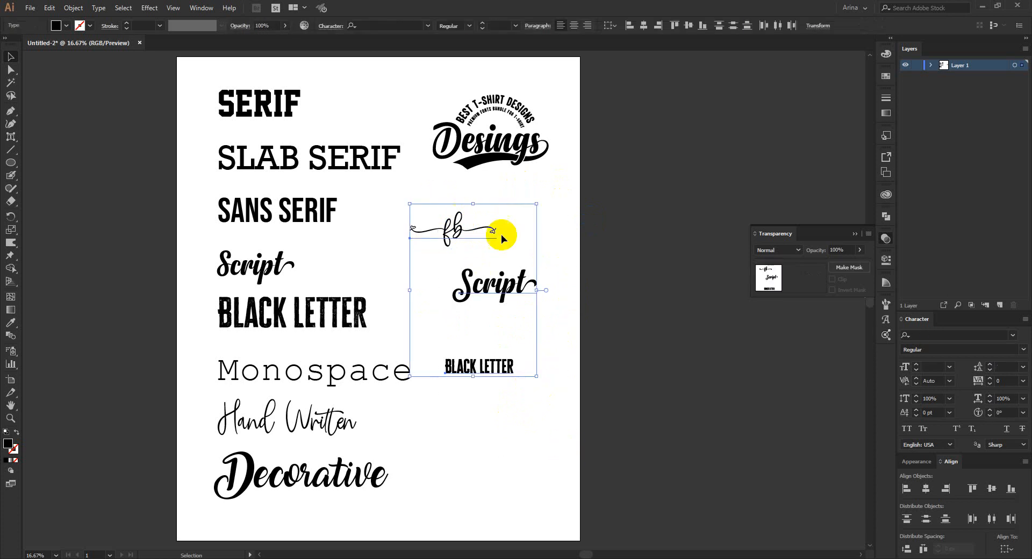
left_click(555, 242)
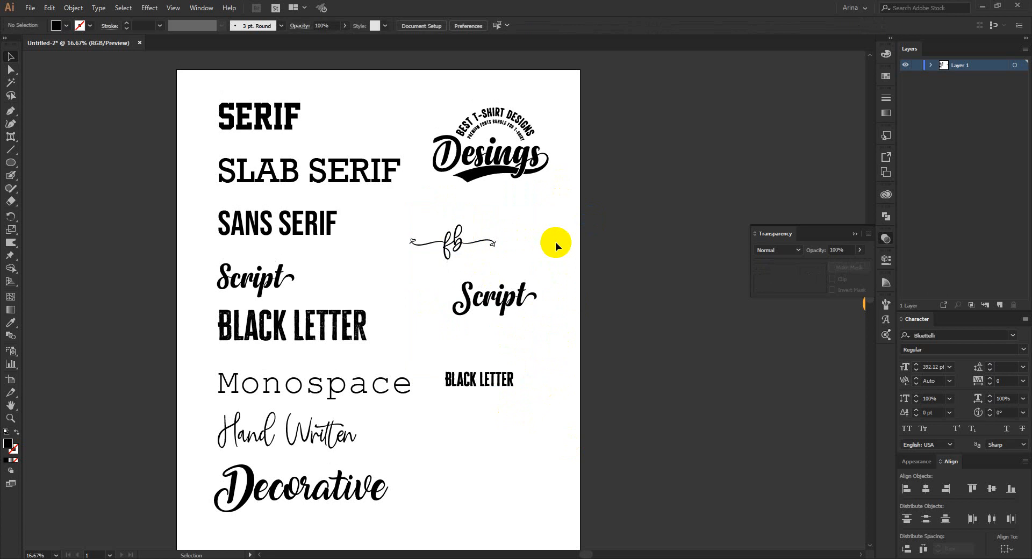
left_click_drag(535, 209, 491, 385)
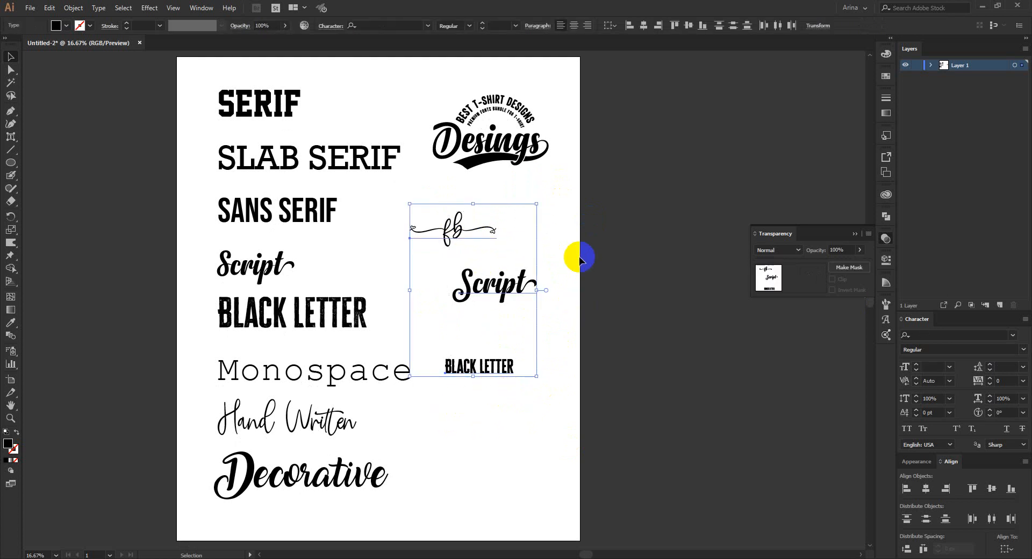
left_click(564, 333)
Step: Center the fb text, the Script copy and the small BLACK LETTER copy horizontally on one another
left_click_drag(550, 414, 430, 204)
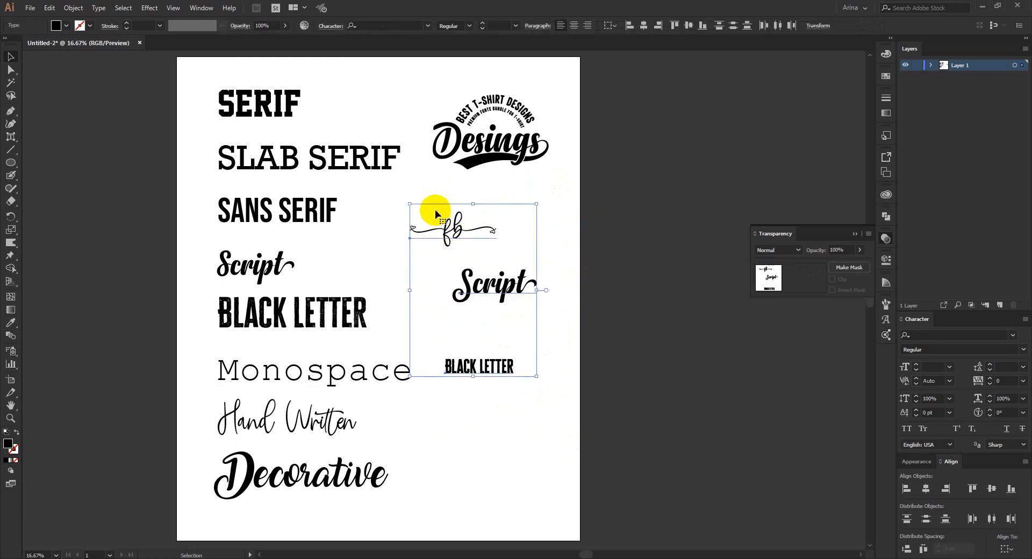
left_click(643, 25)
left_click(549, 240)
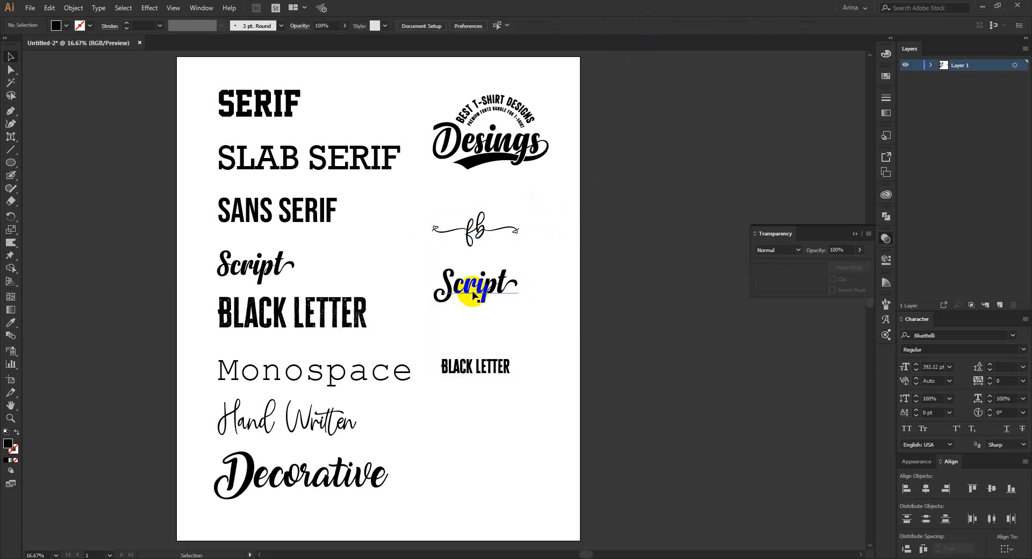
Step: Convert the small BLACK LETTER copy to outlines and select it to check its vector shapes
left_click(477, 374)
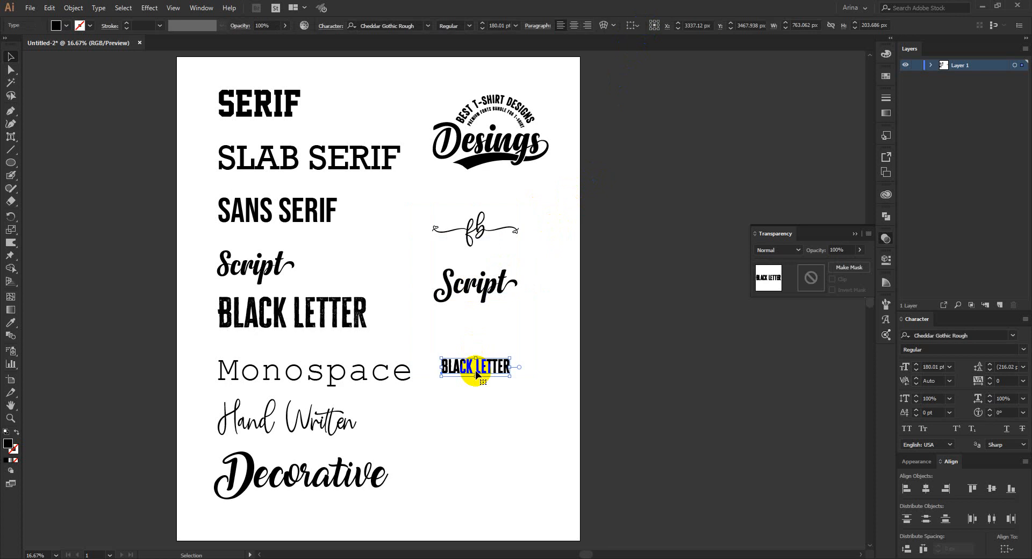
left_click(488, 415)
scroll(473, 377, "up", 2)
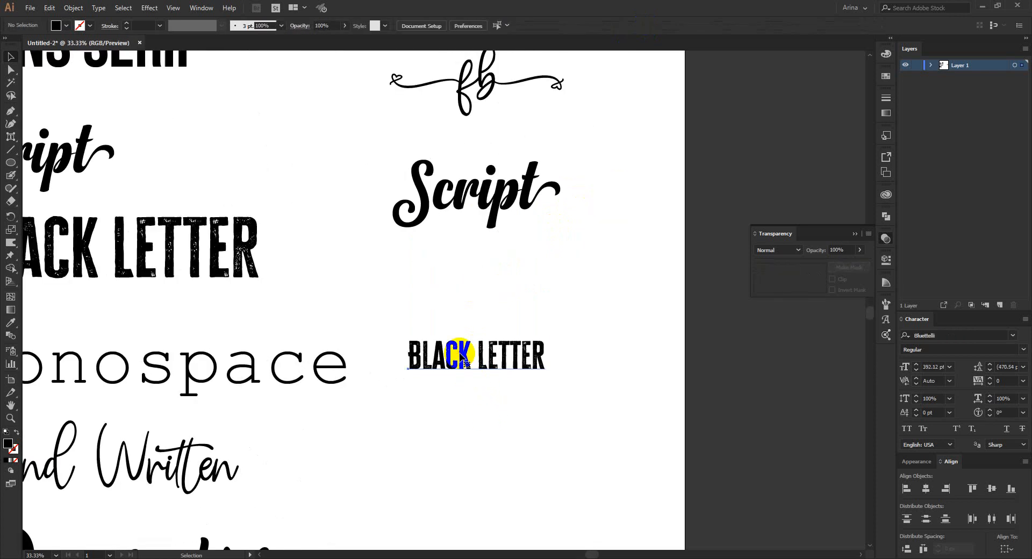
right_click(461, 353)
left_click(527, 208)
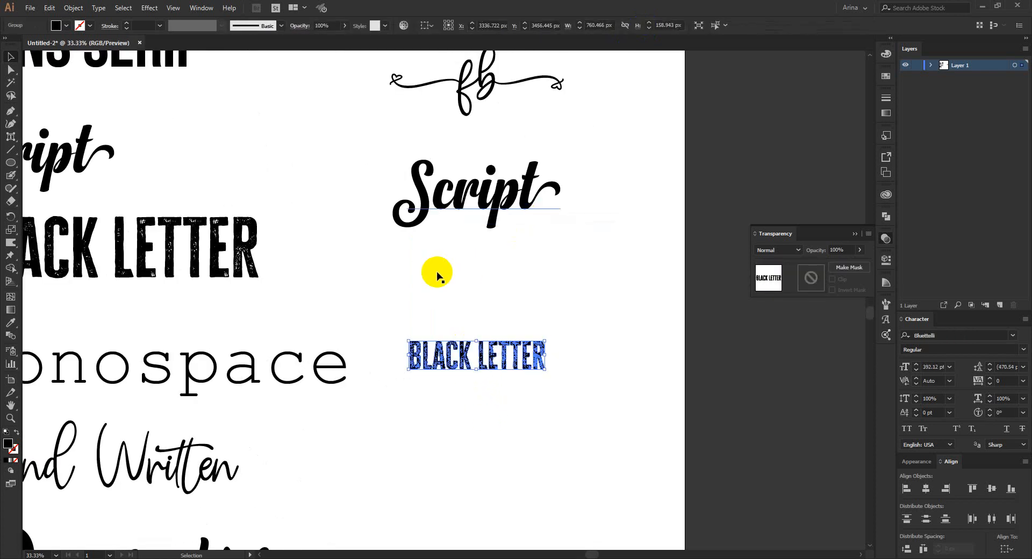
left_click(436, 276)
left_click(460, 351)
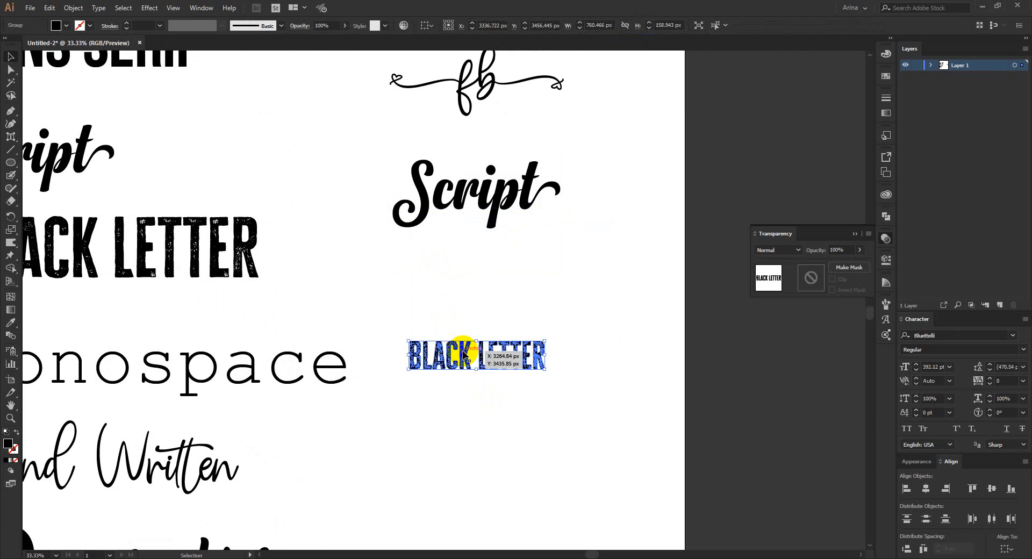
left_click(467, 323)
scroll(513, 349, "down", 1)
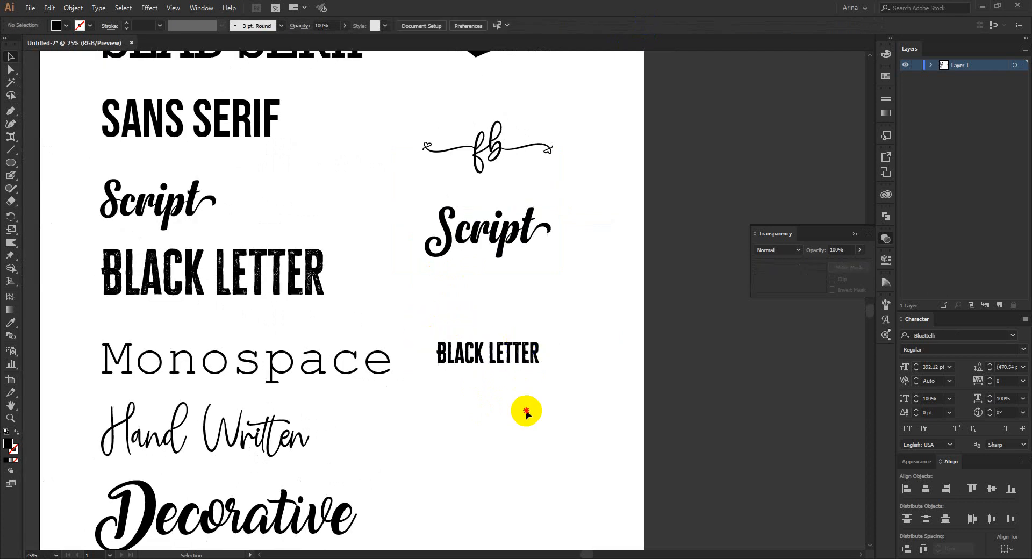
Step: Search the fonts for the SANS SERIF text by the word "personal"
left_click(221, 123)
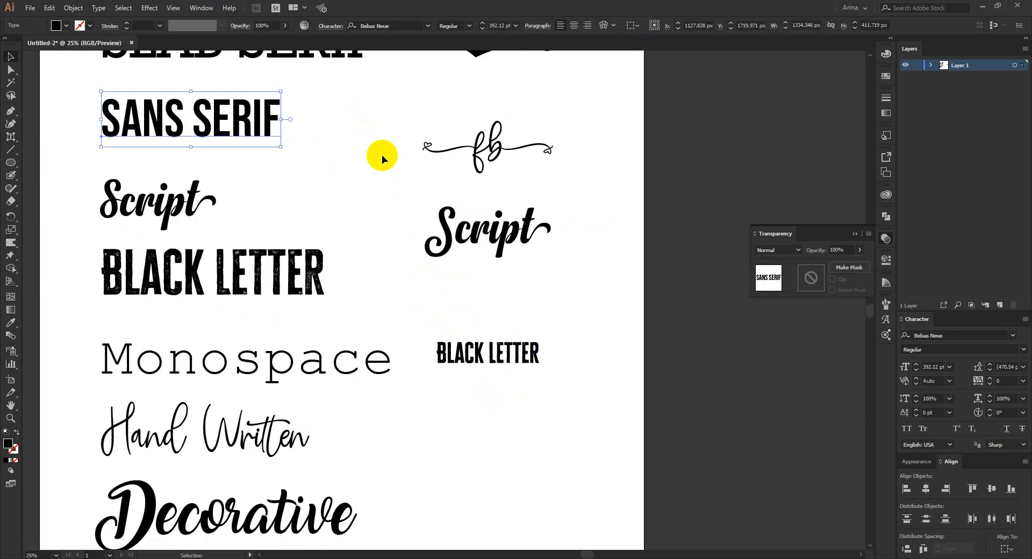
scroll(381, 155, "up", 1)
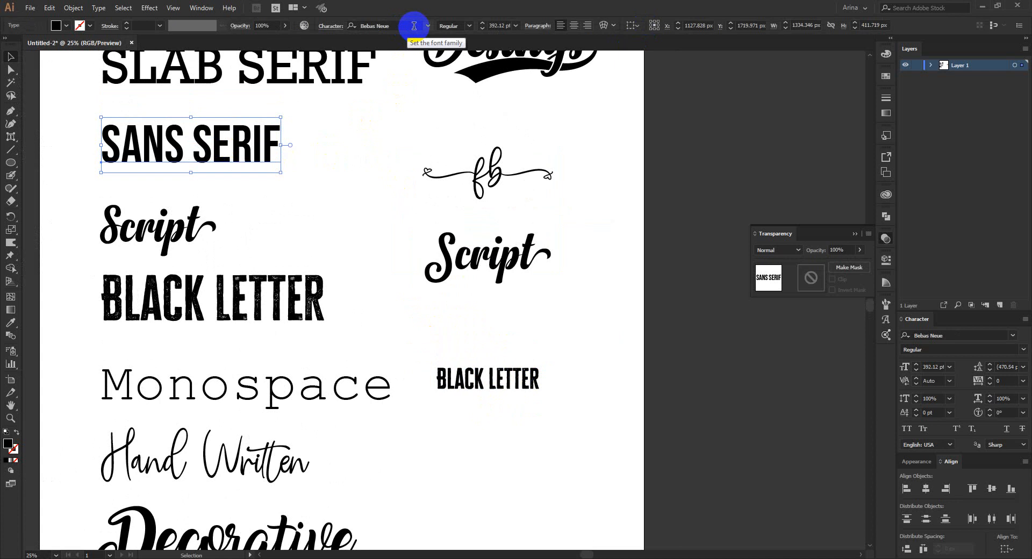
left_click(414, 26)
type("personal")
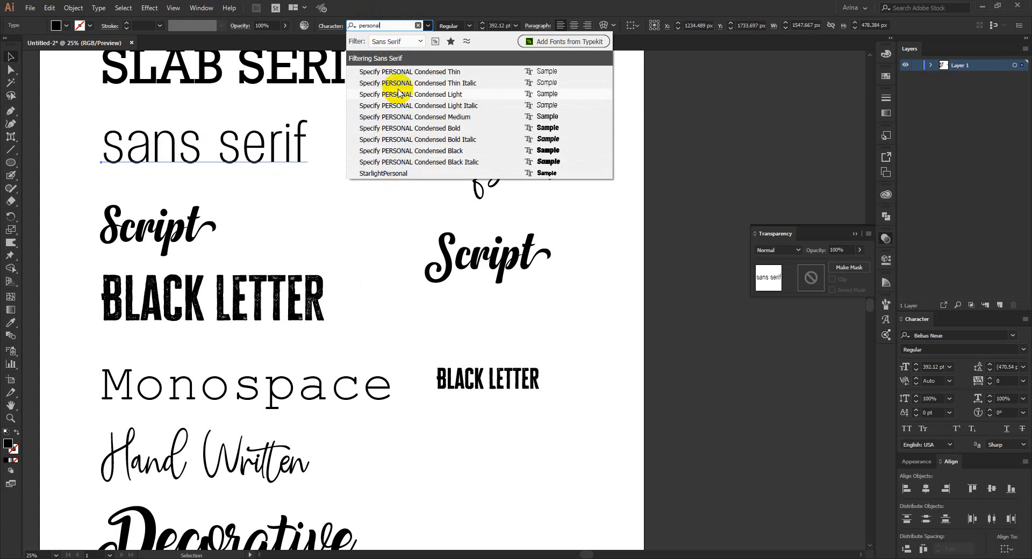
Step: Replace the font search term with "ang" and set the font class filter to All Classes
key("BackSpace")
key("BackSpace")
key("BackSpace")
key("BackSpace")
key("BackSpace")
key("BackSpace")
key("BackSpace")
key("BackSpace")
type("a")
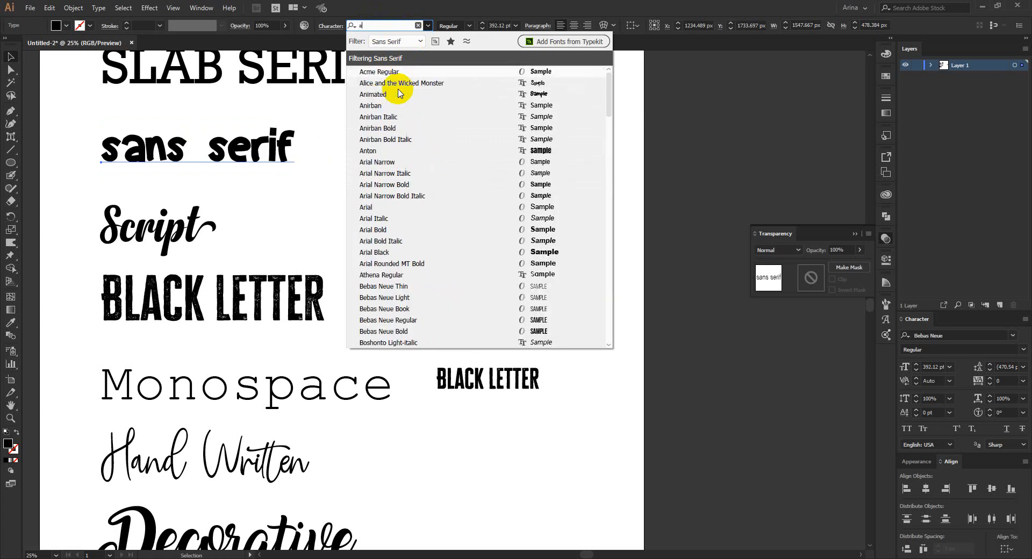
type("nge")
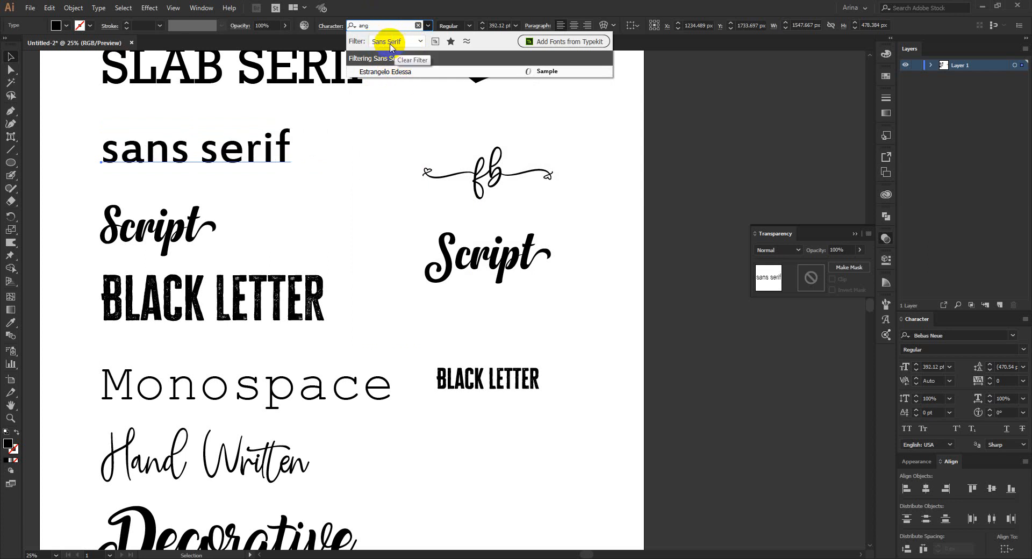
left_click(390, 43)
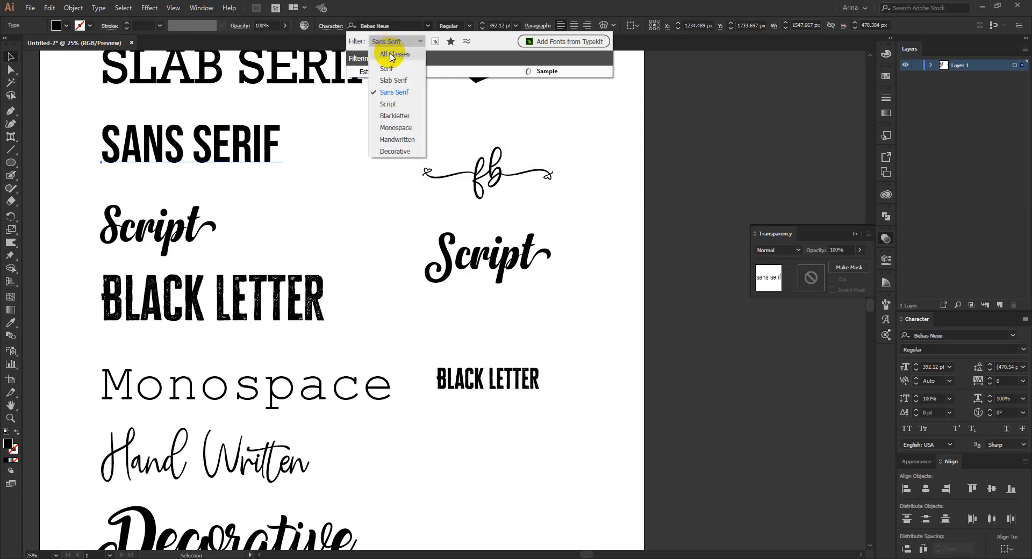
left_click(390, 55)
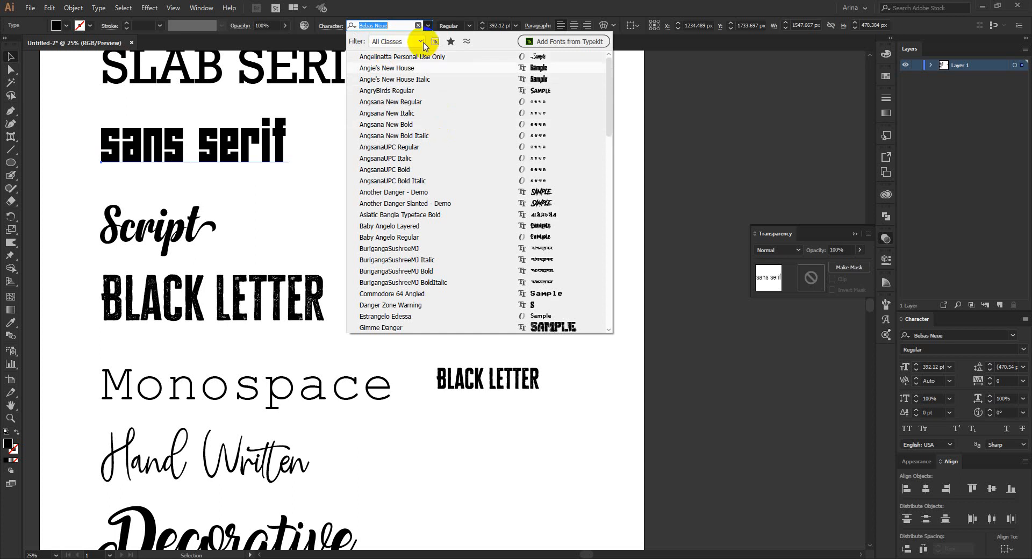
Step: Search the fonts of all classes for "perso" and browse the personal-use fonts previewed on the SANS SERIF text
type("pe")
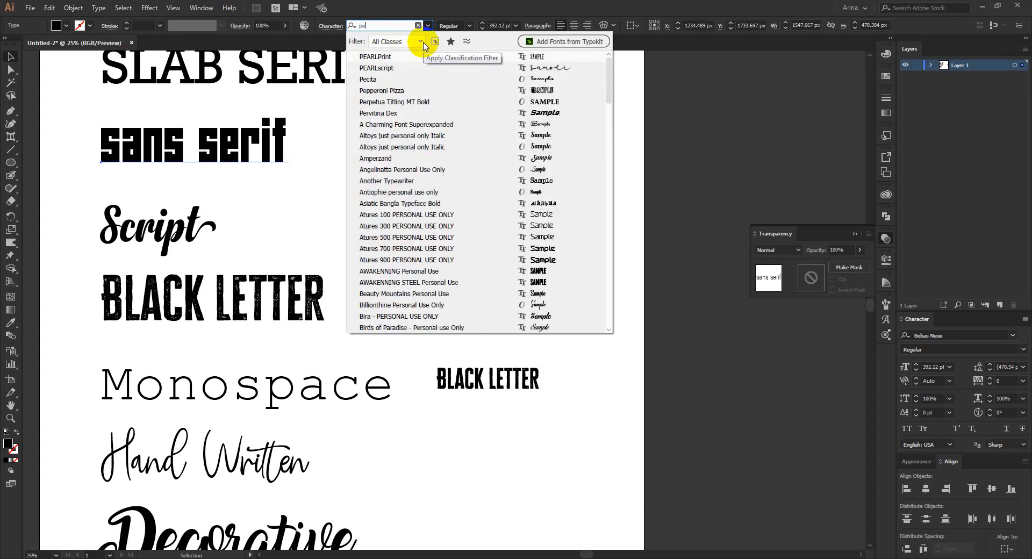
type("rso")
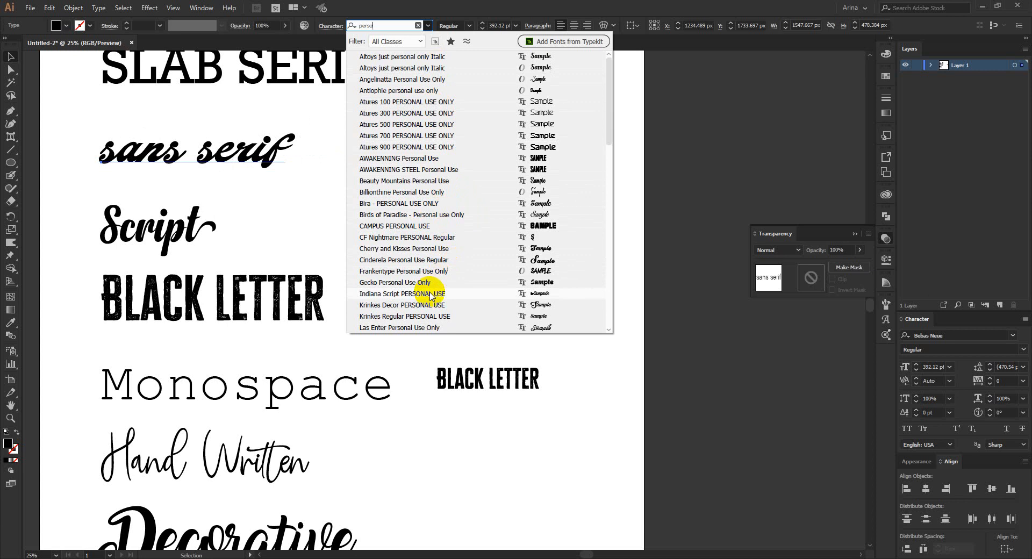
scroll(430, 294, "down", 10)
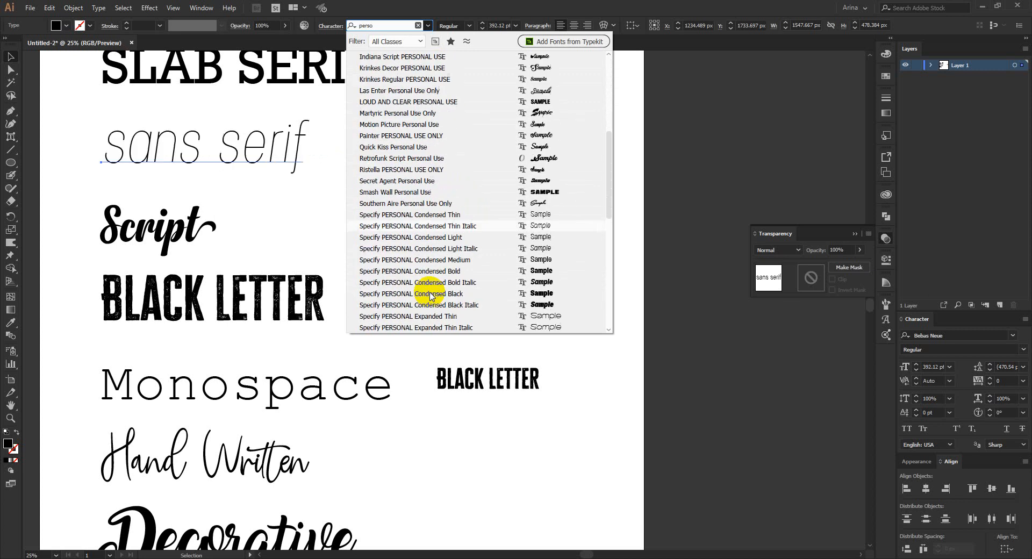
Step: Browse the remaining personal-use fonts for the SANS SERIF text and close the font list without applying one
scroll(430, 295, "down", 8)
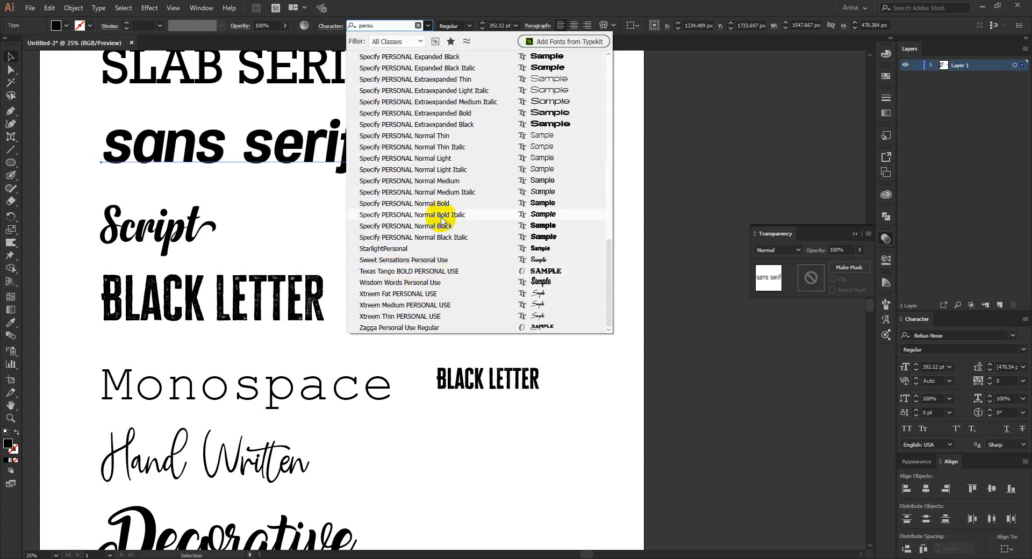
scroll(441, 220, "up", 20)
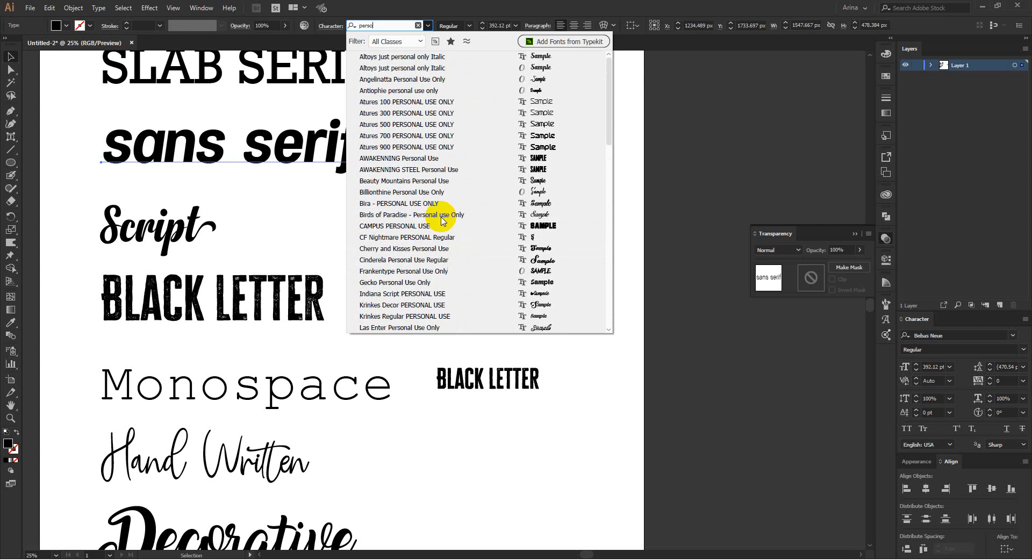
left_click(639, 283)
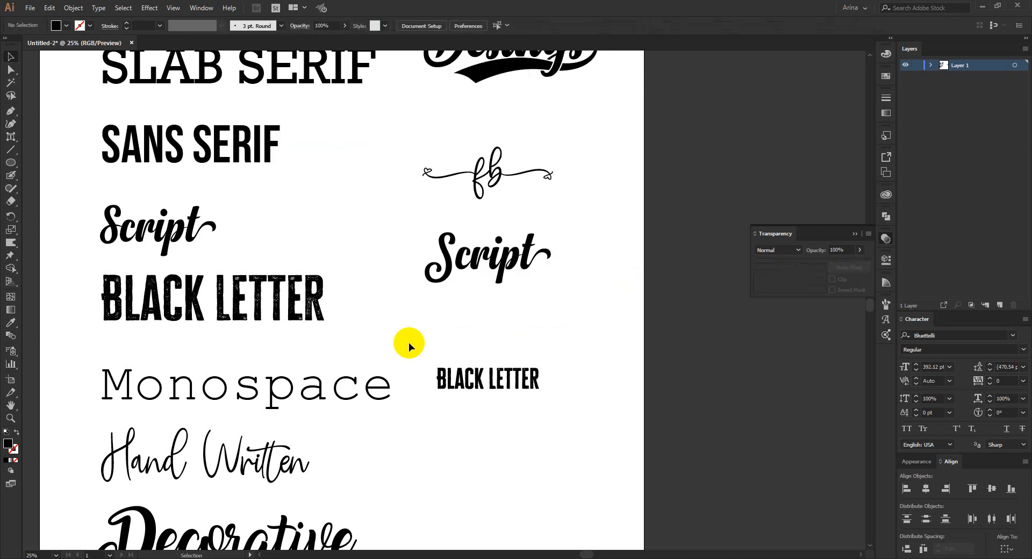
left_click(349, 230)
left_click_drag(337, 175, 92, 128)
left_click(369, 260)
left_click_drag(323, 178, 79, 111)
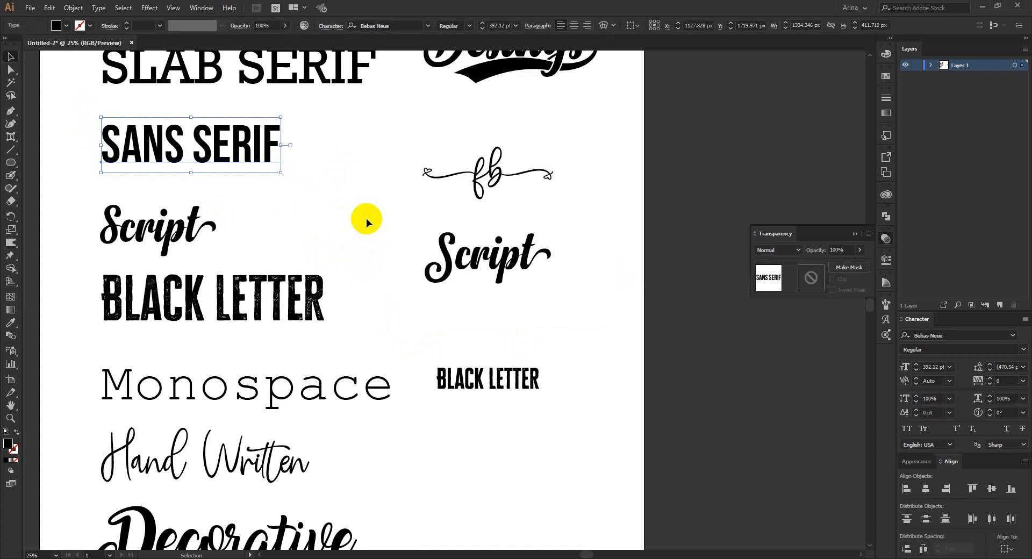
left_click(366, 219)
left_click_drag(310, 178, 93, 111)
left_click(365, 195)
scroll(370, 226, "up", 2)
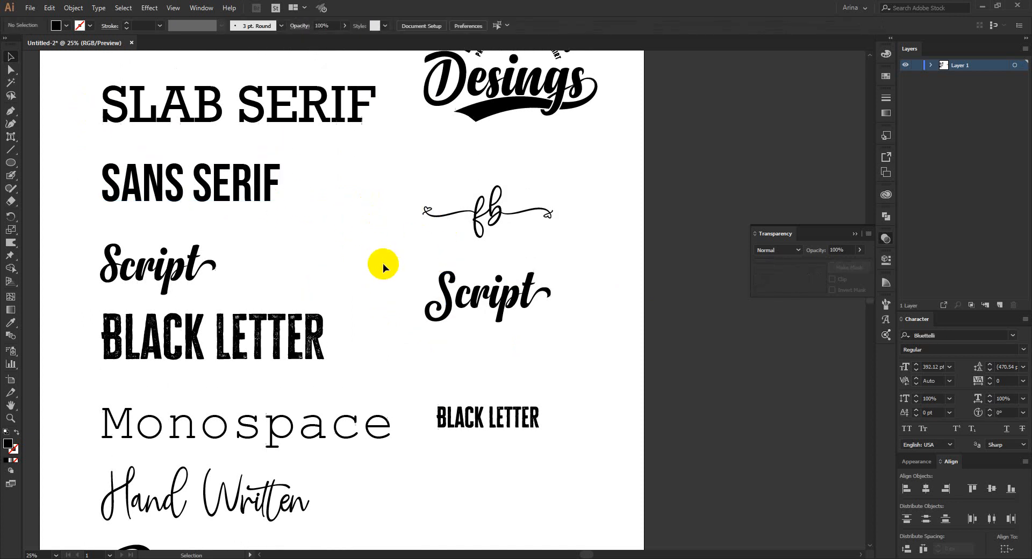
scroll(382, 264, "up", 2)
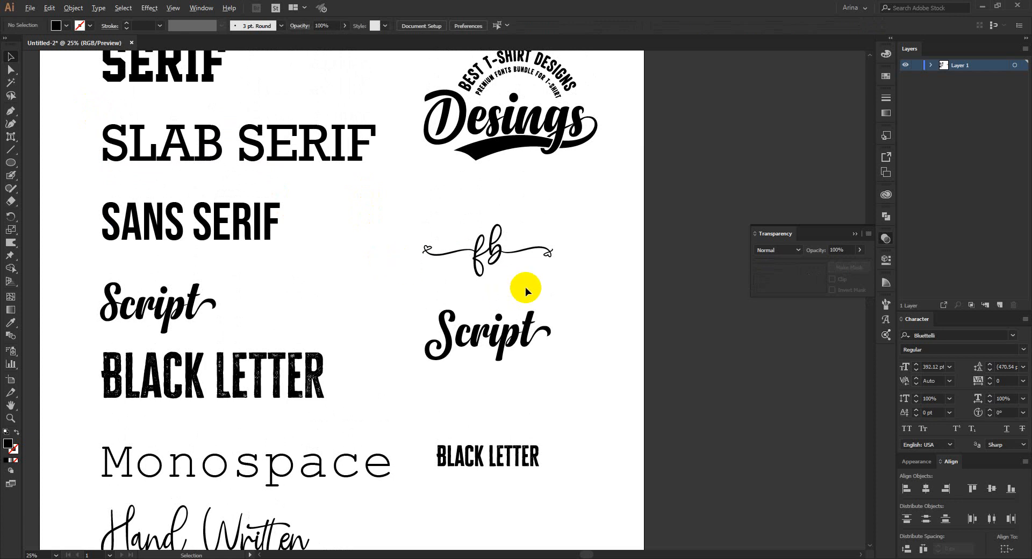
scroll(525, 287, "down", 1)
scroll(525, 287, "down", 2)
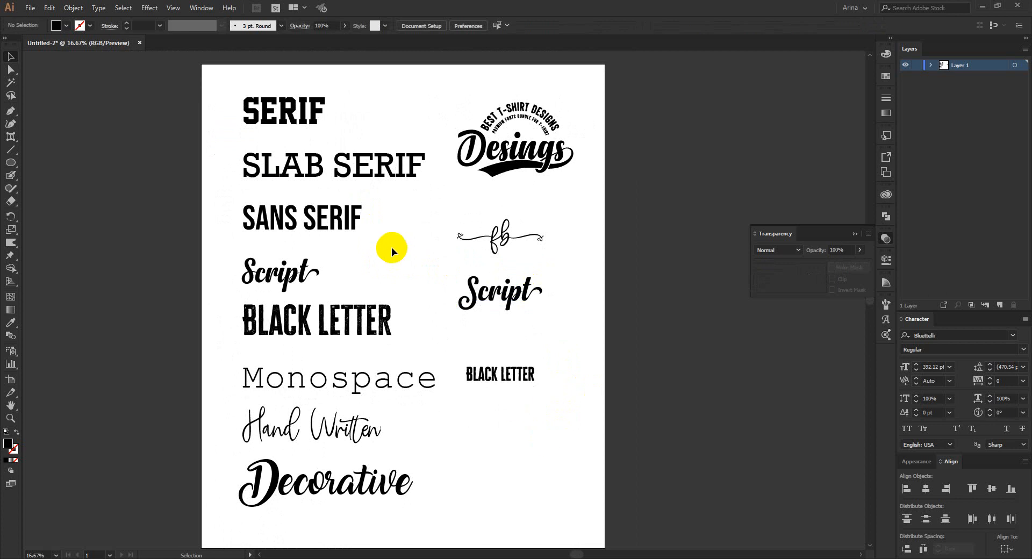
left_click_drag(211, 86, 484, 508)
left_click(521, 507)
Step: Align the fb, Script and small BLACK LETTER samples on their horizontal centres and move them about 205 px to the right
left_click_drag(586, 492, 476, 203)
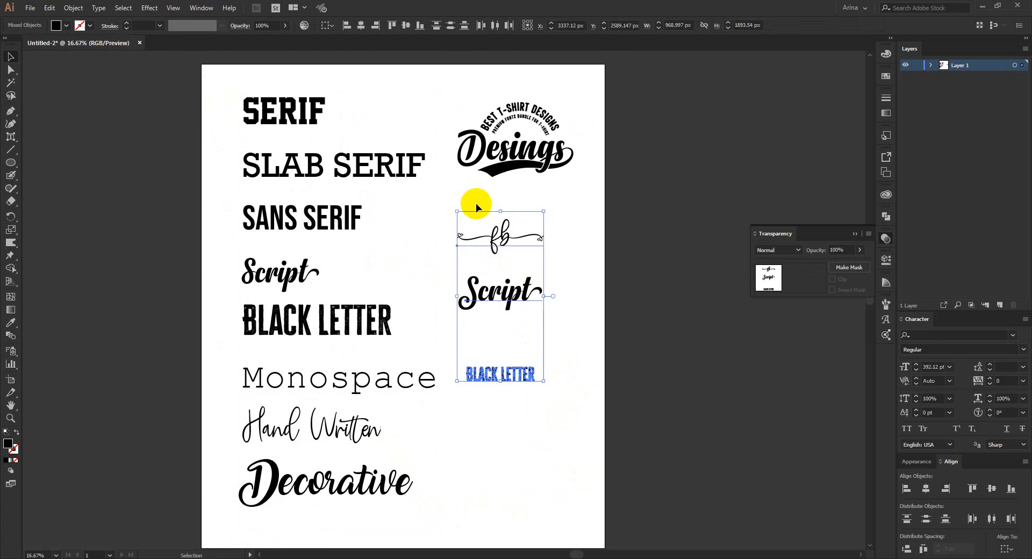
left_click(360, 26)
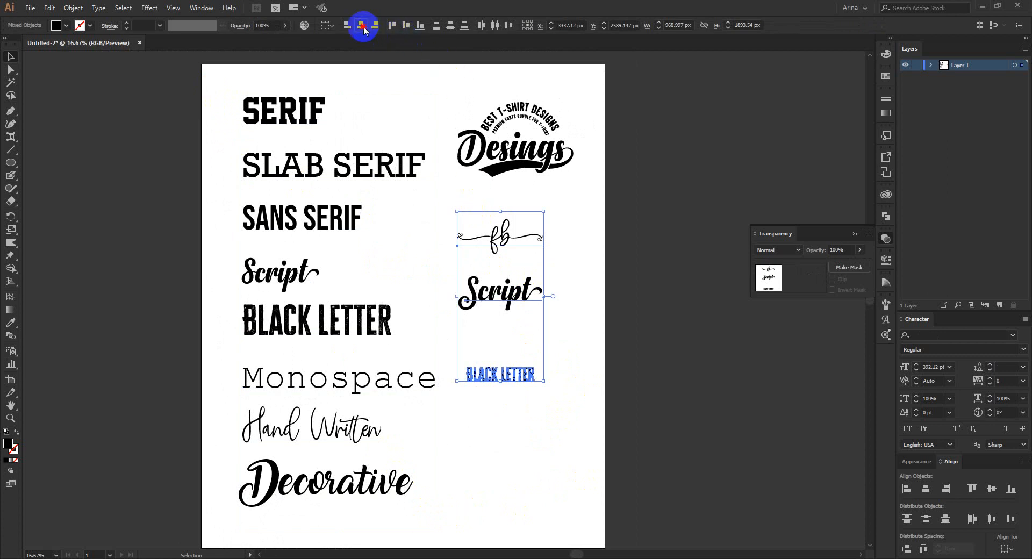
left_click(592, 324)
left_click_drag(440, 211, 573, 425)
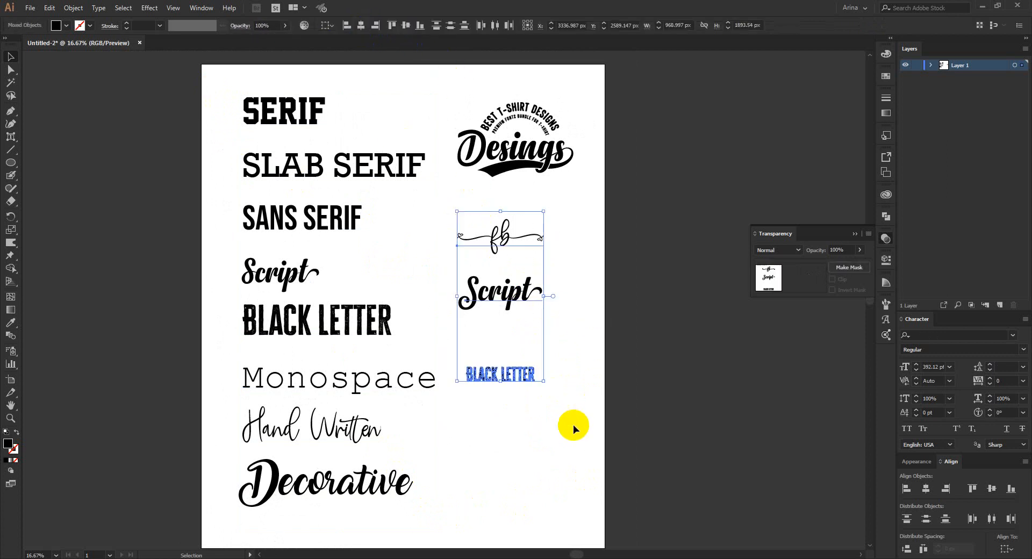
left_click_drag(532, 382, 550, 382)
left_click(591, 409)
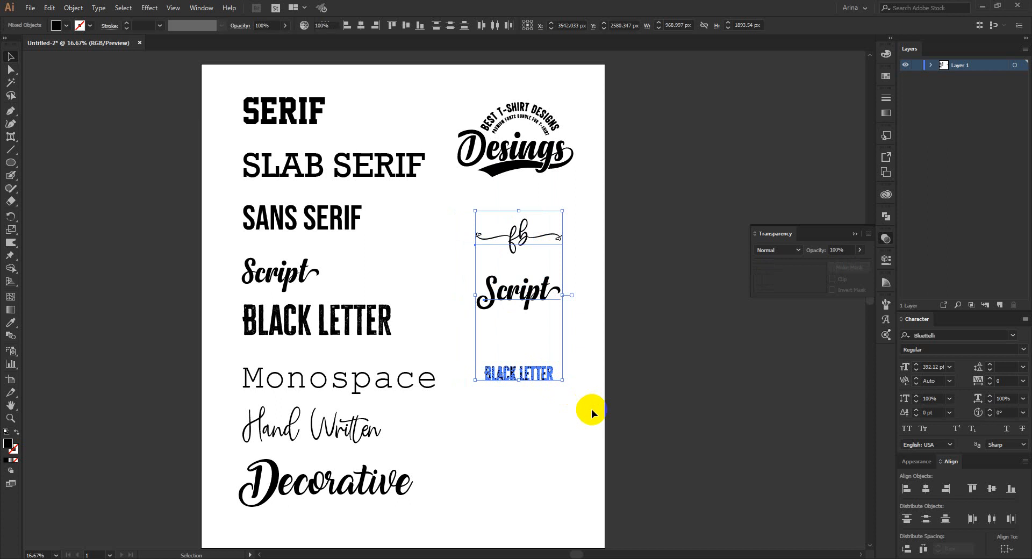
mouse_move(592, 407)
left_mouse_down()
mouse_move(484, 260)
mouse_move(468, 198)
mouse_move(446, 208)
mouse_move(593, 422)
mouse_move(605, 418)
left_mouse_up()
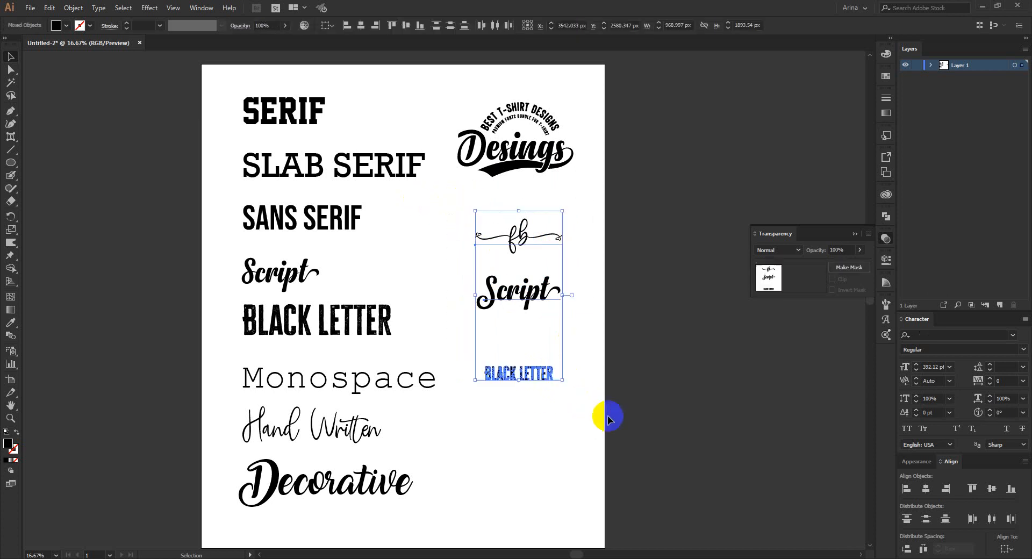
left_click(564, 434)
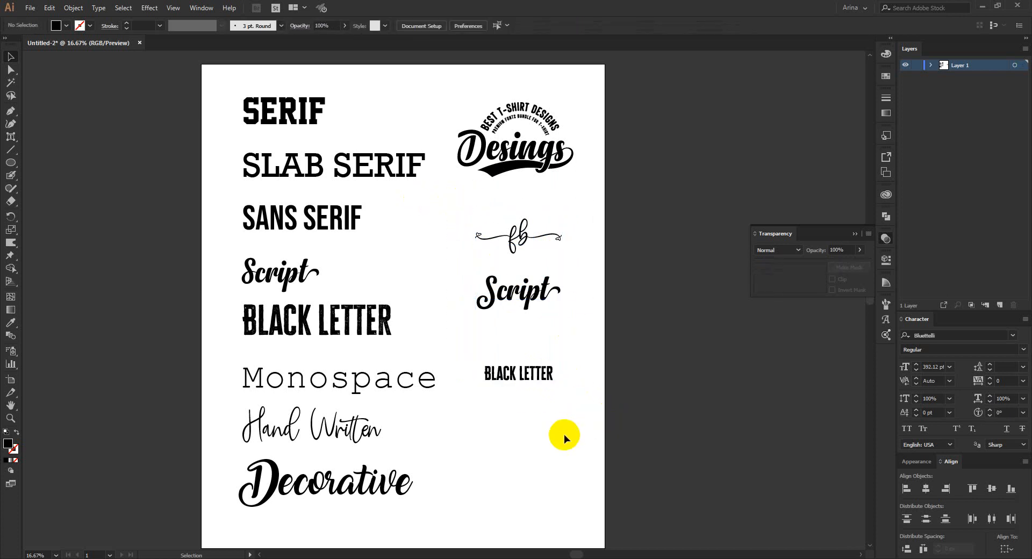
left_click_drag(603, 406, 585, 417)
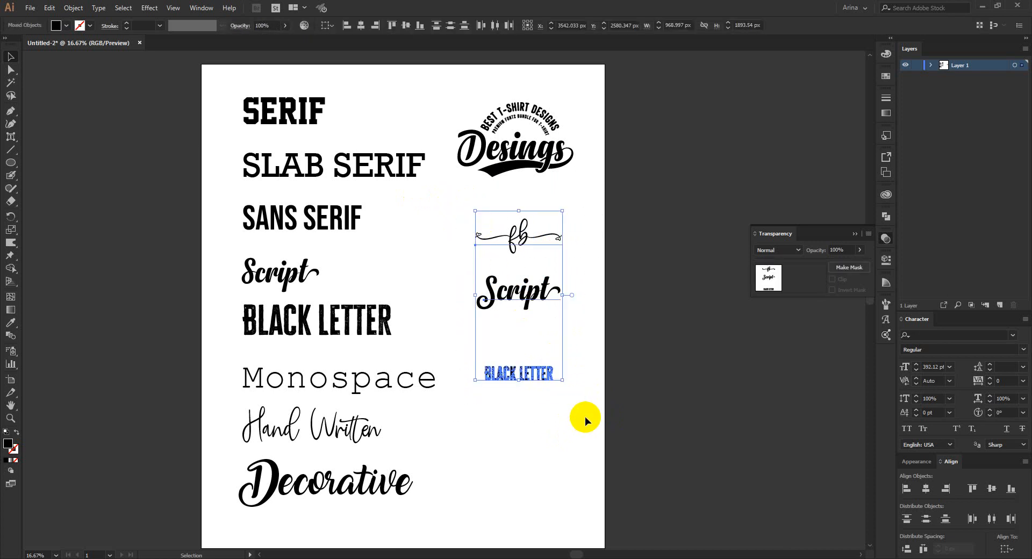
left_click(584, 417)
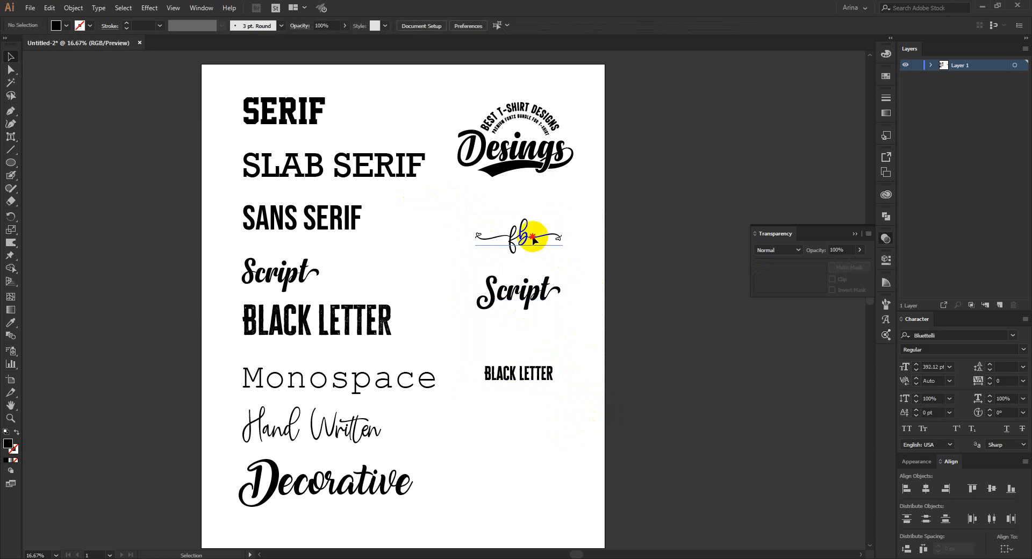
left_click(507, 239)
left_click_drag(592, 201, 460, 418)
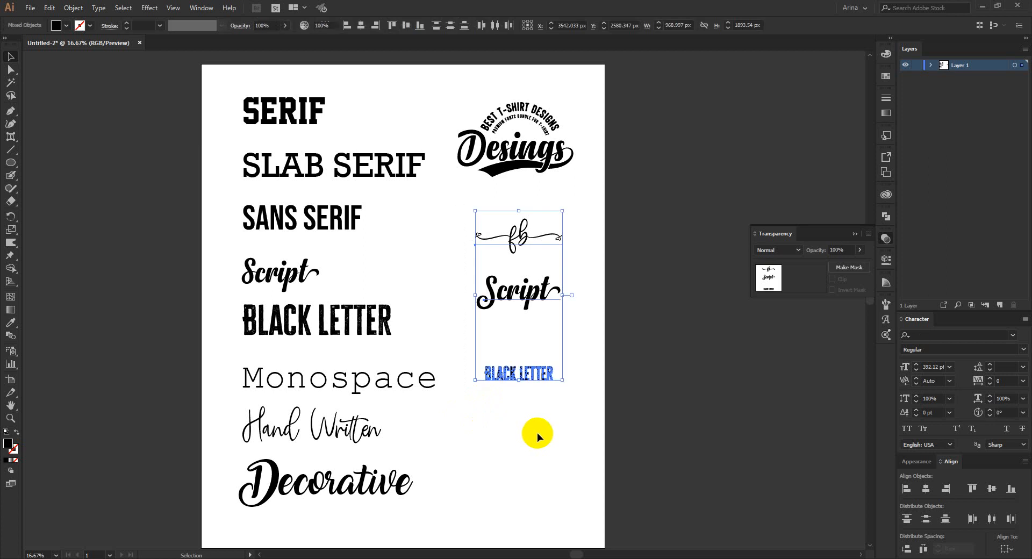
left_click(535, 433)
left_click_drag(593, 407, 453, 202)
left_click(443, 201)
left_click(585, 421)
left_click(458, 201)
left_click(595, 429)
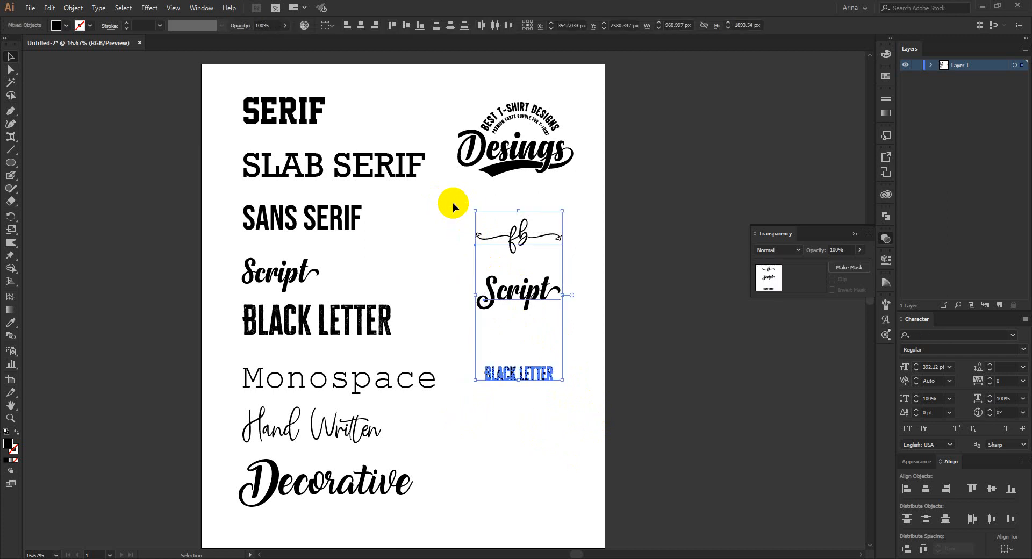
left_click(440, 240)
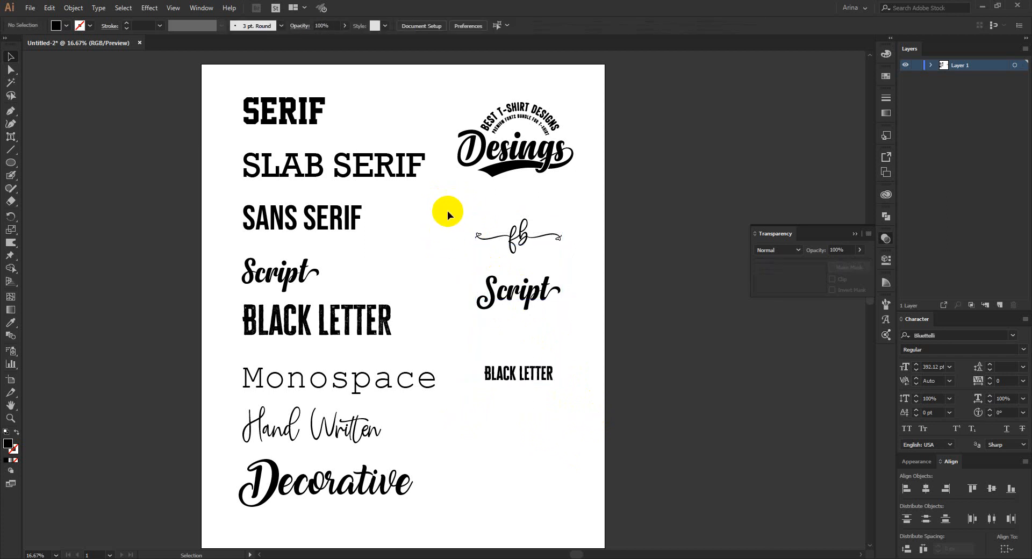
left_click_drag(457, 200, 595, 429)
left_click(610, 428)
left_click(497, 237)
Step: Select the fb, Script and small BLACK LETTER samples together and inspect their anchor points with the Direct Selection tool
left_click_drag(450, 201, 606, 383)
left_click_drag(558, 431, 460, 213)
left_click_drag(449, 210, 589, 414)
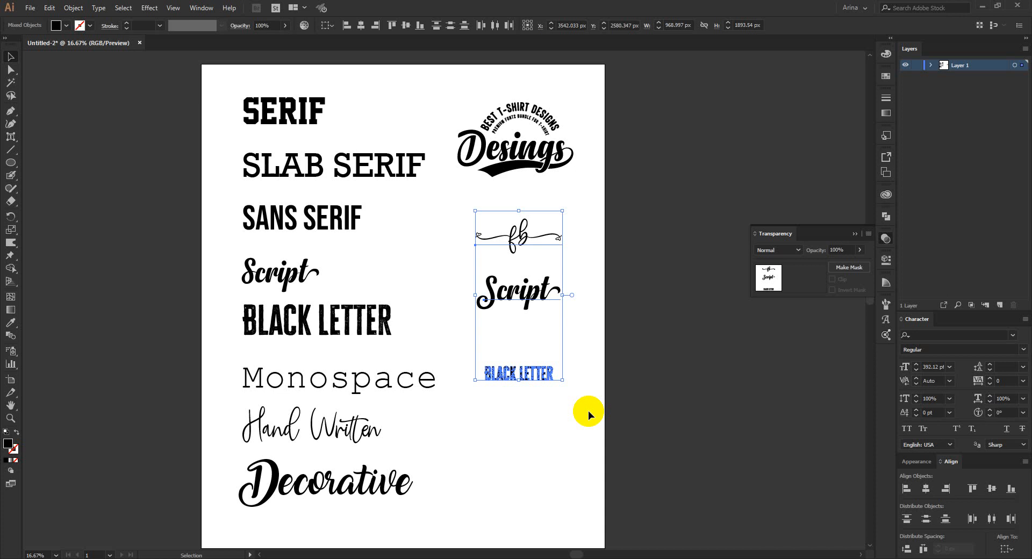
key("a")
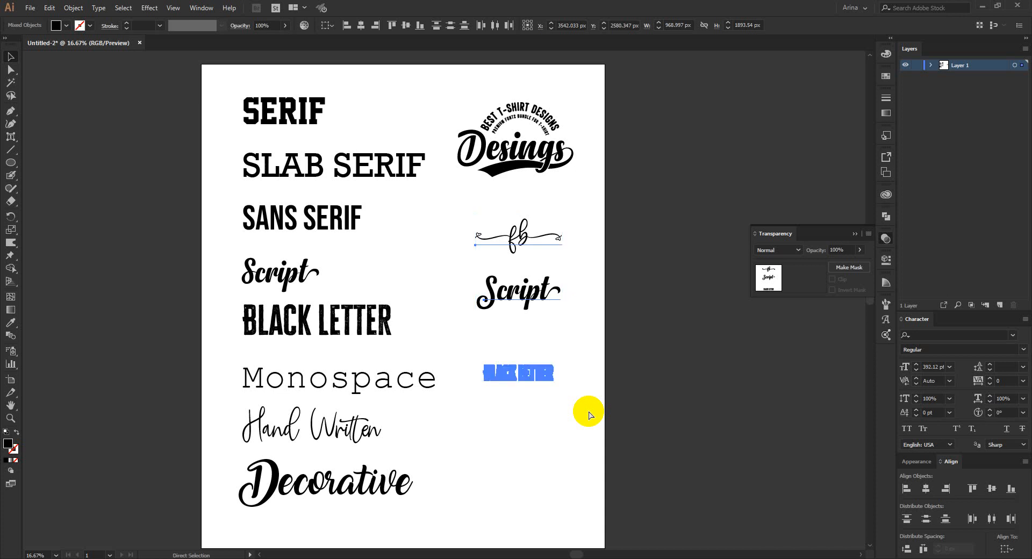